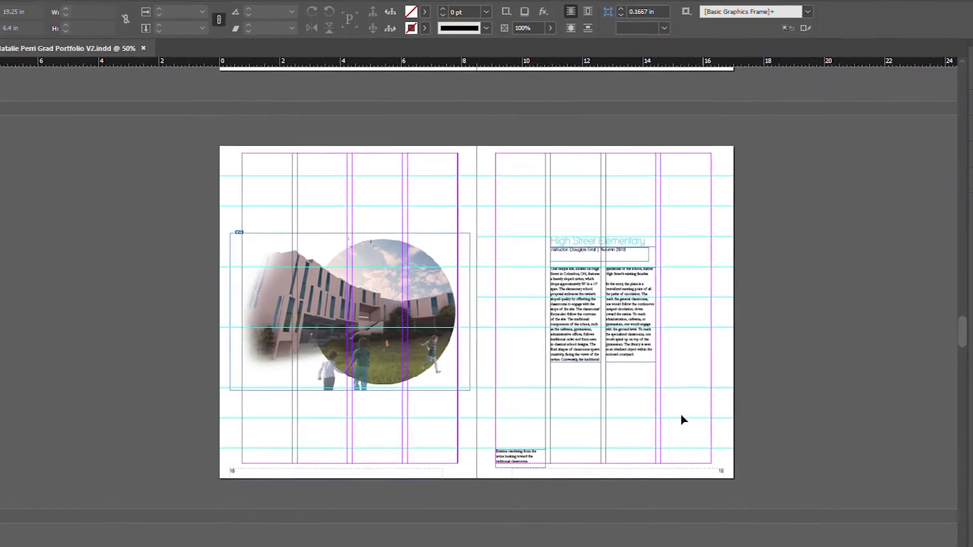
# - Look through the portfolio's project spreads and the Selected Works contents page
pyautogui.scroll(-3, 764, 363)
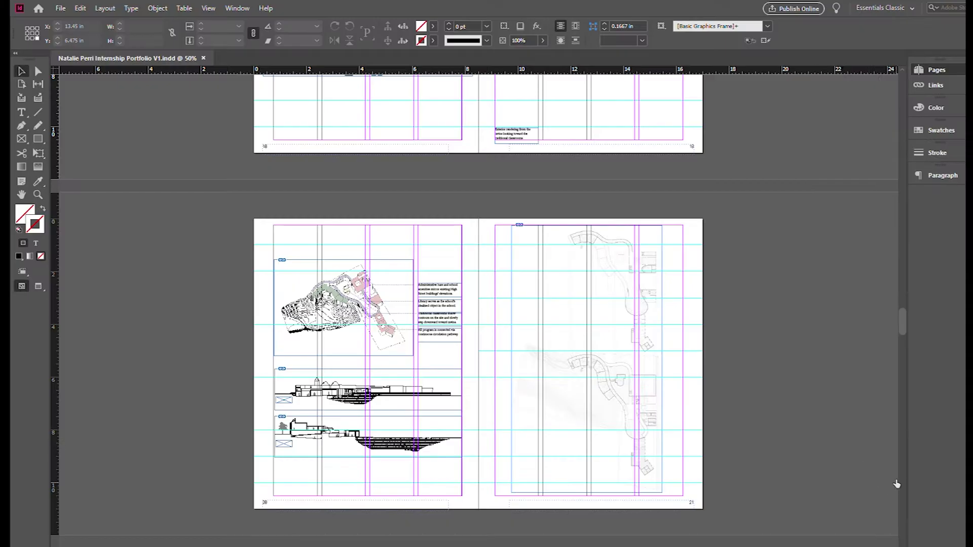
pyautogui.scroll(10, 854, 286)
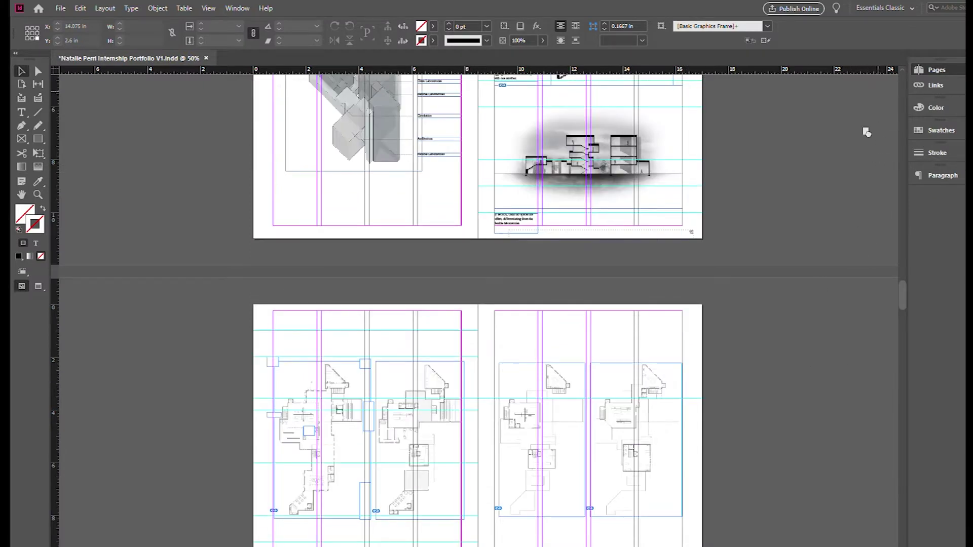
pyautogui.scroll(-2, 645, 354)
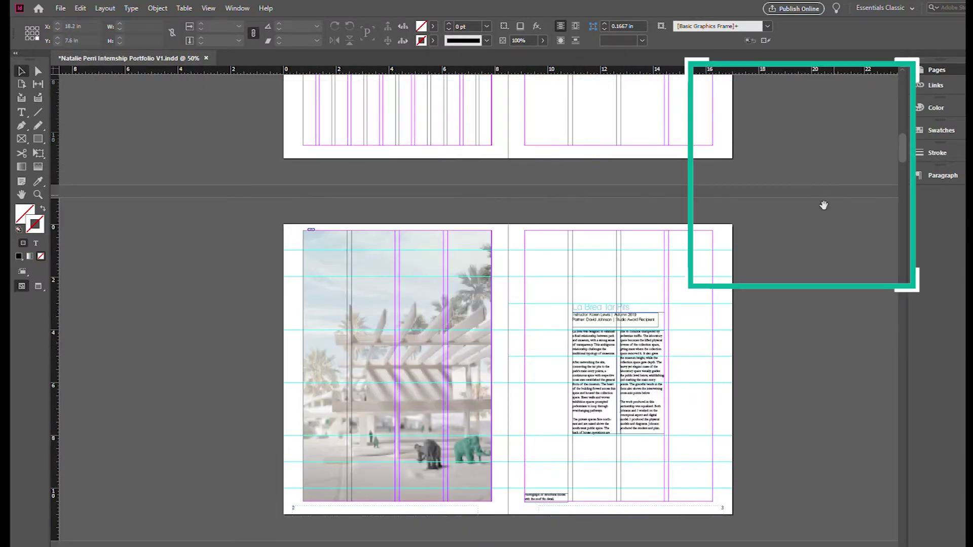
pyautogui.scroll(6, 669, 321)
pyautogui.scroll(-10, 671, 325)
pyautogui.scroll(12, 672, 324)
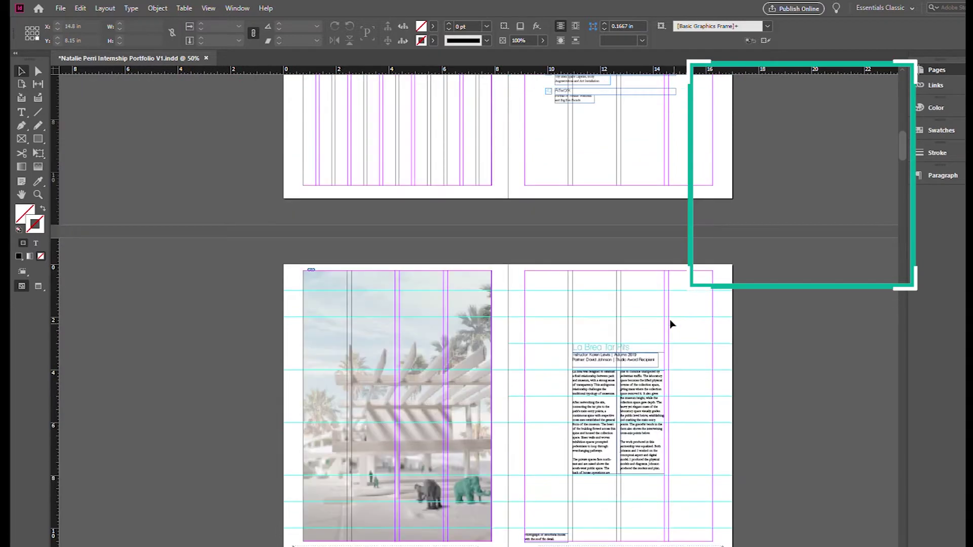
pyautogui.scroll(2, 606, 204)
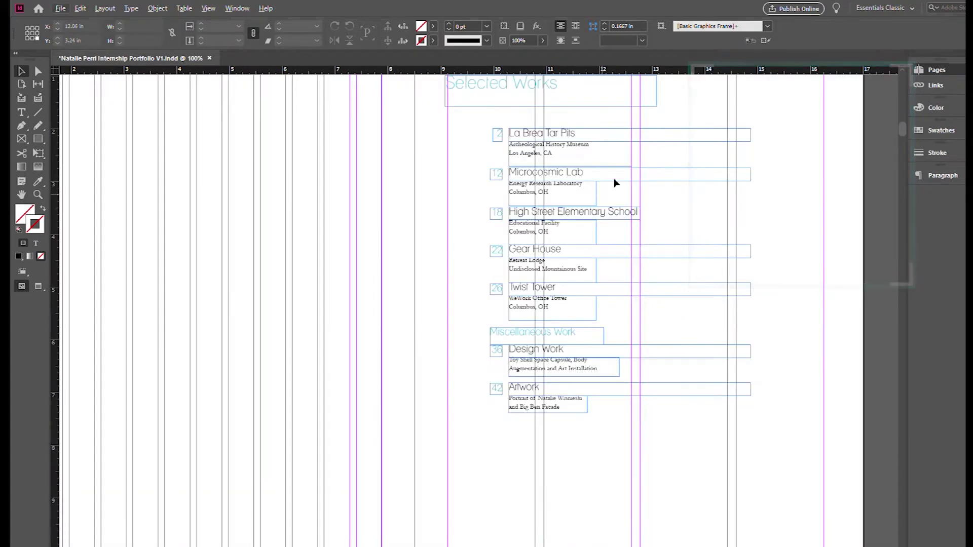
pyautogui.moveTo(619, 232); pyautogui.dragTo(487, 208)
pyautogui.press('Delete')
pyautogui.hotkey('ctrl', 'z')
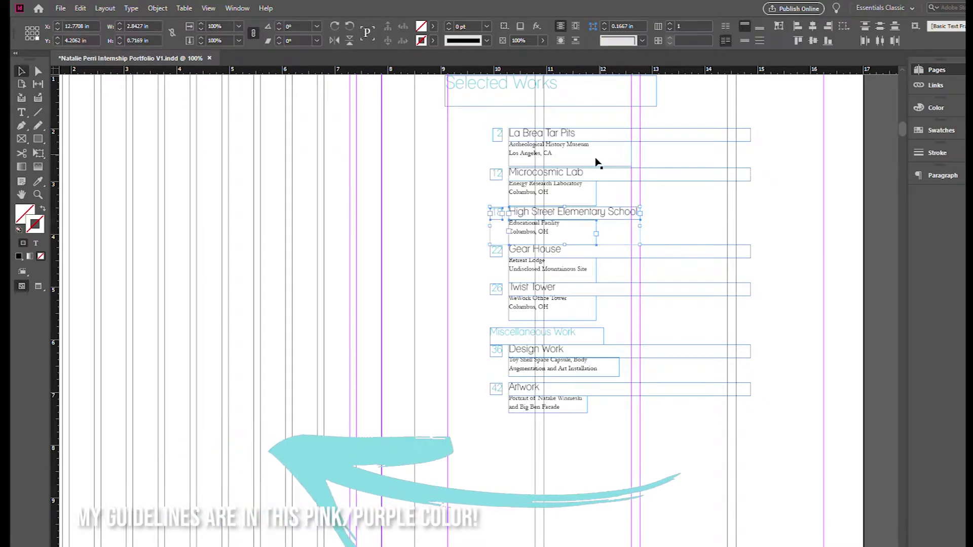
pyautogui.scroll(1, 595, 176)
pyautogui.click(573, 172)
pyautogui.tripleClick(573, 172)
pyautogui.click(21, 71)
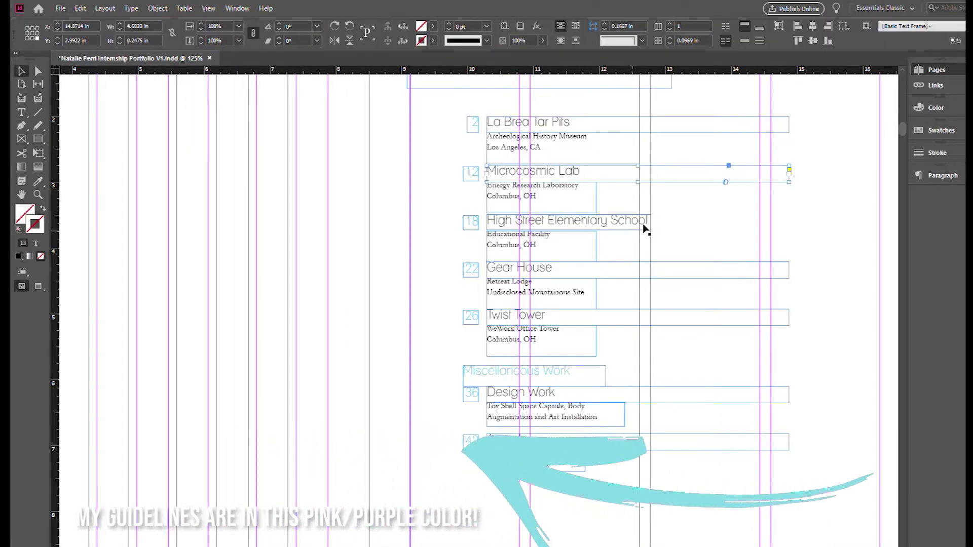
# - Replace the High Street Elementary School contents entry with a copy of the Microcosmic Lab entry, and delete the original Microcosmic Lab entry
pyautogui.moveTo(630, 243); pyautogui.dragTo(440, 211)
pyautogui.press('Delete')
pyautogui.moveTo(598, 237); pyautogui.dragTo(469, 223)
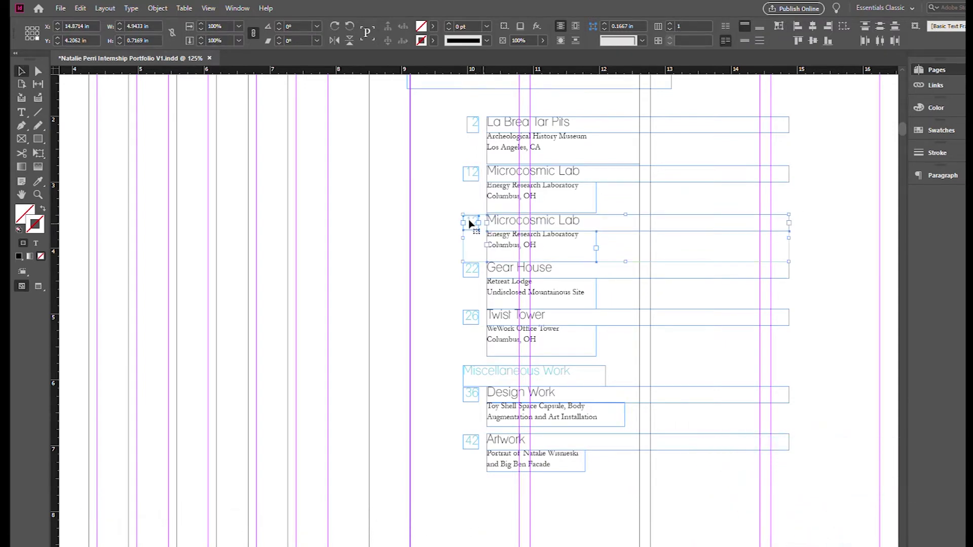
pyautogui.click(446, 244)
pyautogui.scroll(2, 600, 176)
pyautogui.moveTo(614, 210); pyautogui.dragTo(606, 246)
pyautogui.moveTo(629, 243); pyautogui.dragTo(382, 198)
pyautogui.press('Delete')
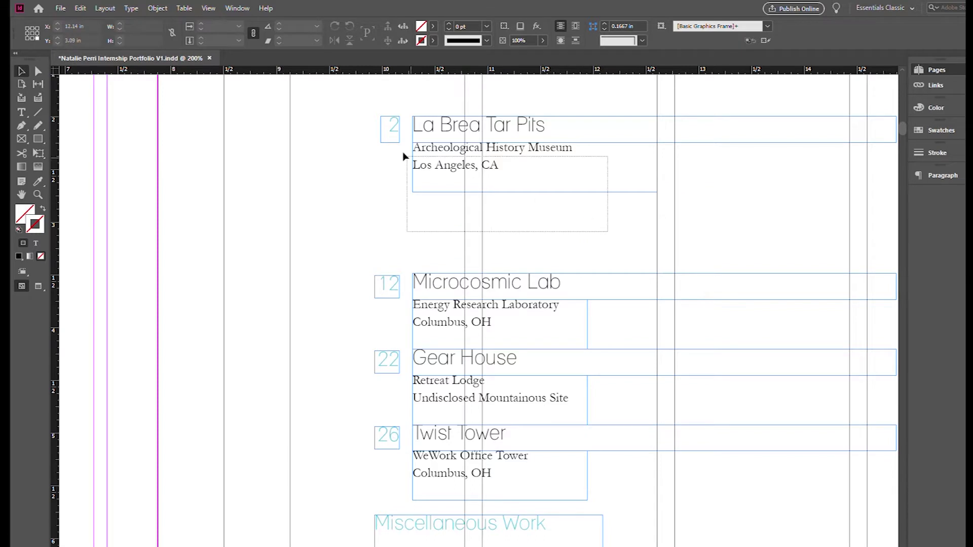
# - Duplicate the La Brea Tar Pits contents entry into the gap below it and retitle the upper entry "Flow"
pyautogui.moveTo(403, 156); pyautogui.dragTo(385, 208)
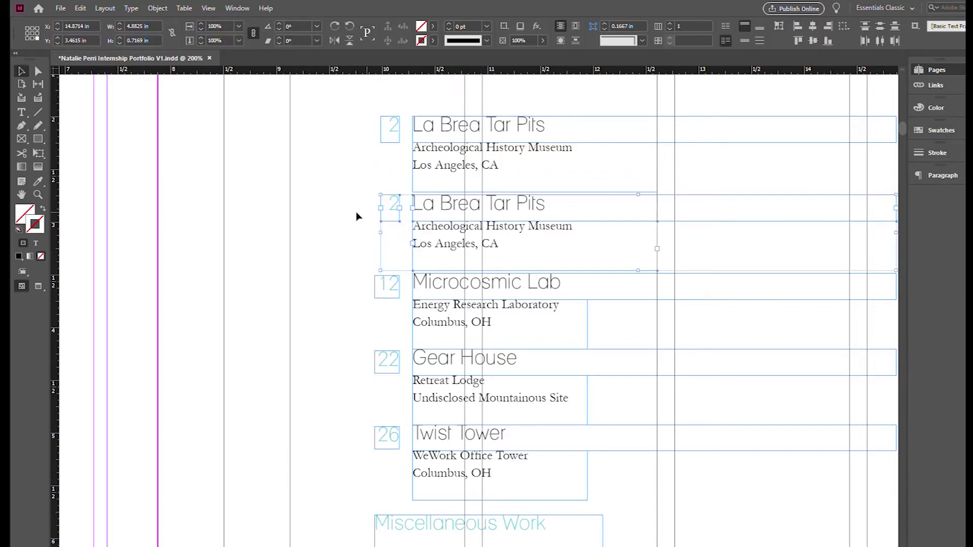
pyautogui.click(357, 217)
pyautogui.tripleClick(489, 126)
pyautogui.write('Flow')
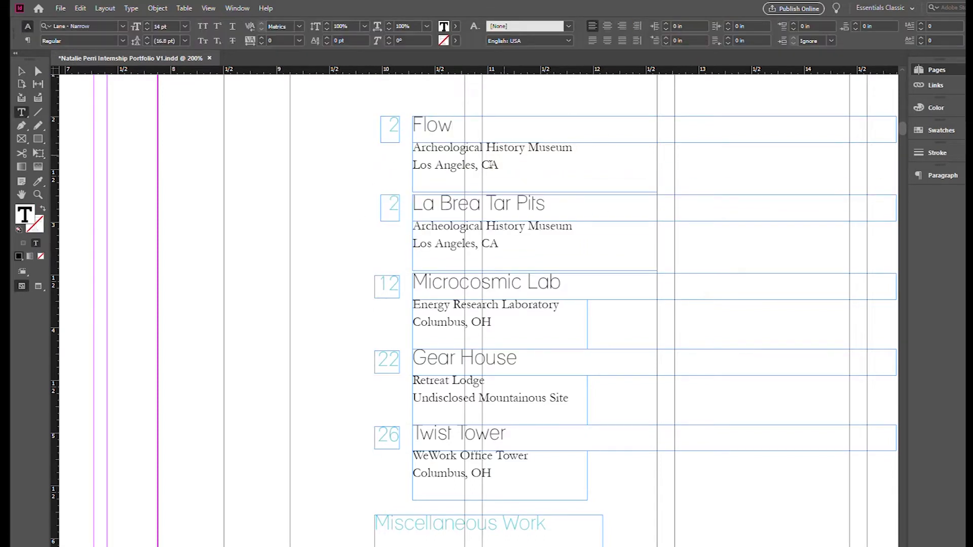
# - Change the Flow entry's description to "Penn Museum" and its location to "Philadelphia, PA"
pyautogui.doubleClick(457, 152)
pyautogui.press('BackSpace')
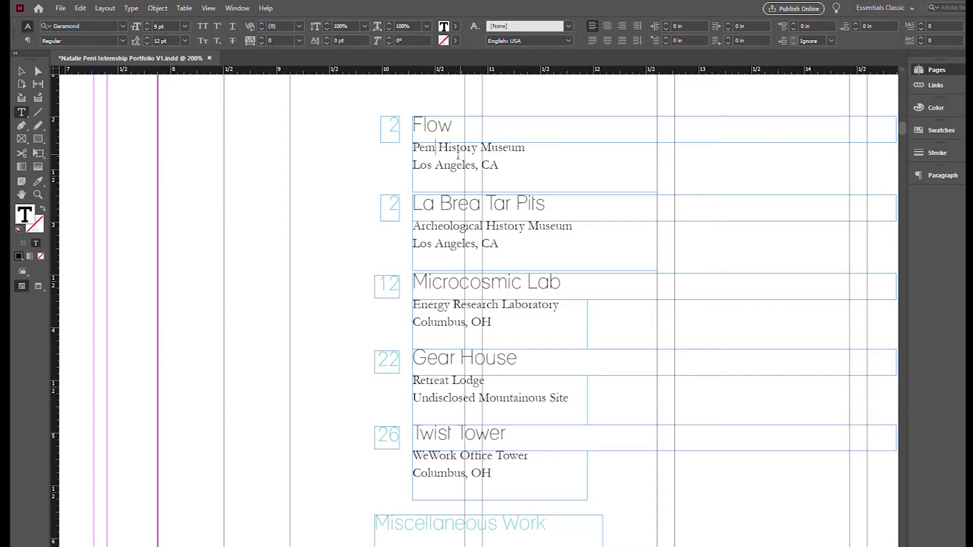
pyautogui.doubleClick(457, 151)
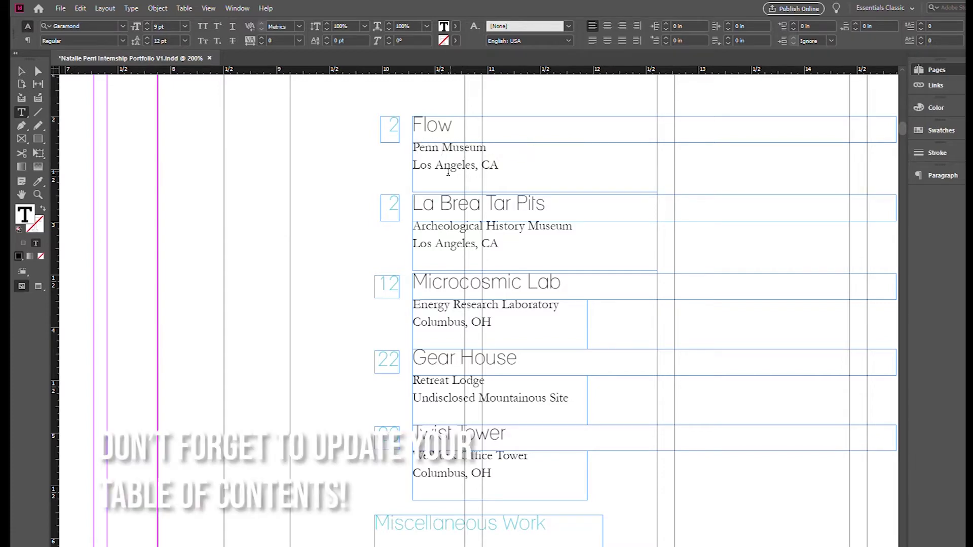
pyautogui.write('Philadelphia, PA')
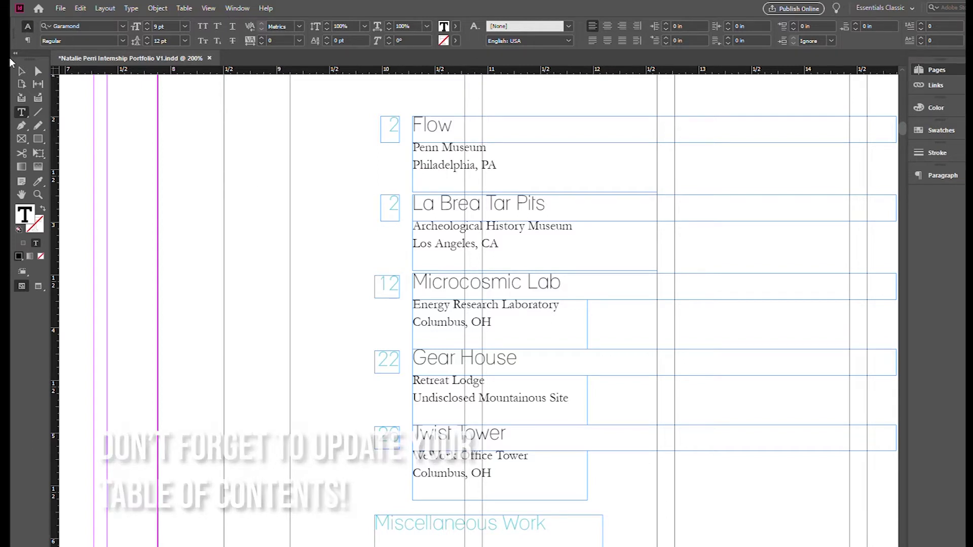
pyautogui.press('Escape')
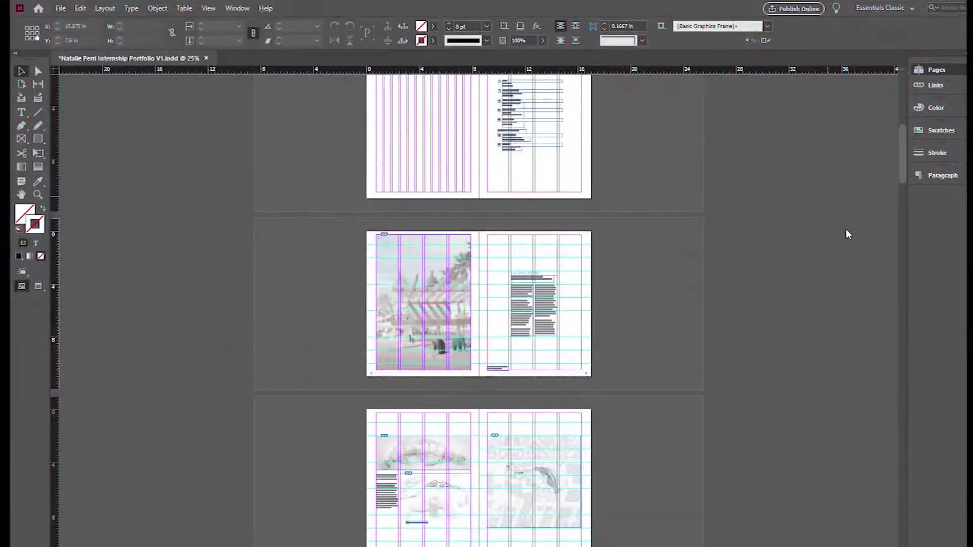
# - On page 3, change the project heading to "Flow", and edit the credits to Autumn 2020 without the partner line
pyautogui.scroll(-10, 847, 233)
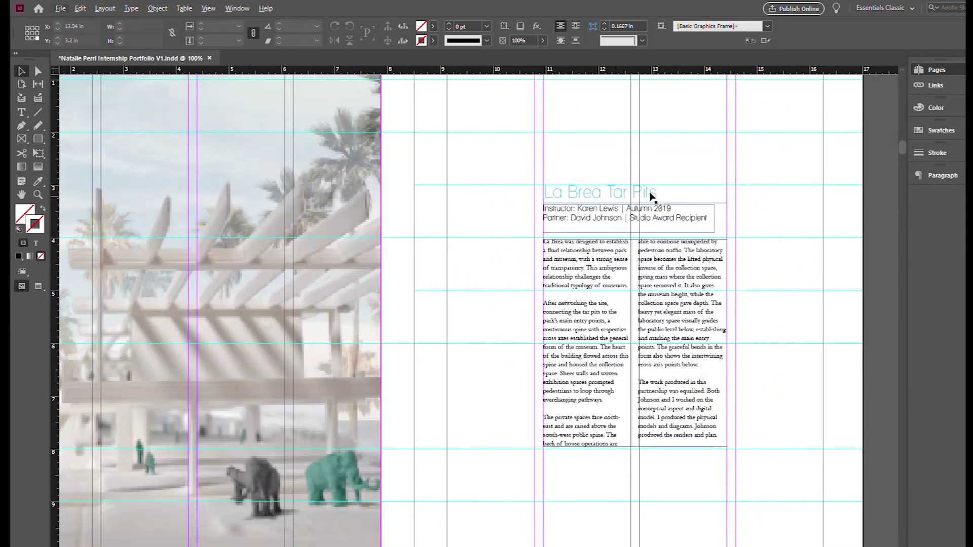
pyautogui.tripleClick(635, 196)
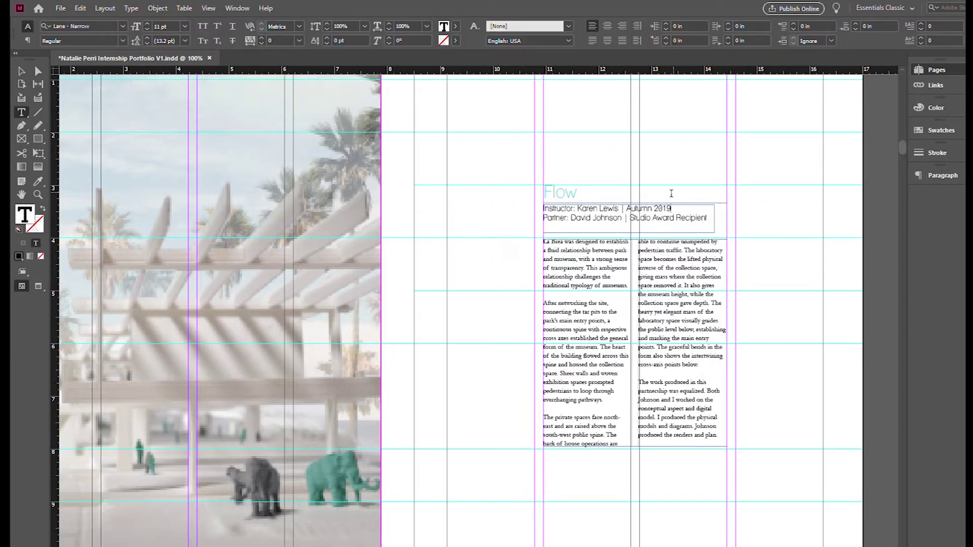
pyautogui.doubleClick(608, 216)
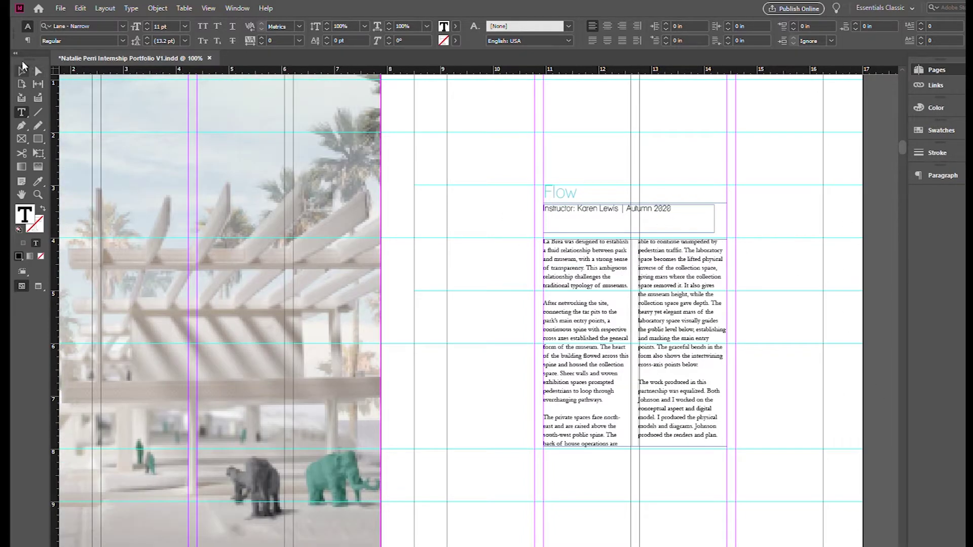
pyautogui.click(22, 70)
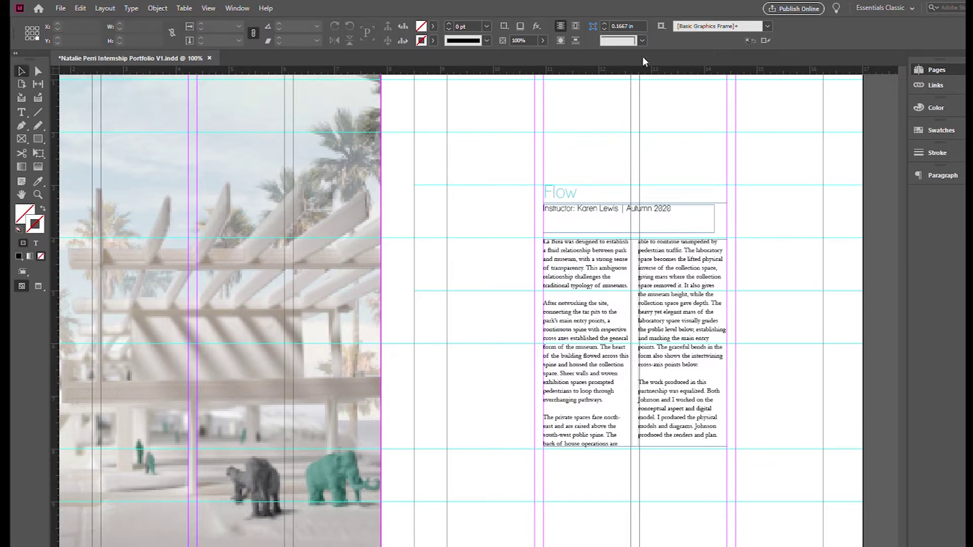
# - Replace the page 3 body text with the paragraphs starting "The typical museum experience consists of" and "The architectural forms are derived from"
pyautogui.tripleClick(603, 356)
pyautogui.hotkey('ctrl', 'a')
pyautogui.write("The typical museum experience consists of a very static interaction between a visitor and the displayed exhibition, where one simply just views the encased artifacts. Penn Museum's mission has been slowly transitioning to craft a more unique experiential environment, leaving the visitors to be engaged with the artifacts. The concept for this proposal is to foster a unique experience that is directly influenced by physical movement. An adventure can be generated if the architecture responded to human gestures and rhythmic movement. The architecture itself will encourage this exploration of spaces, guiding visitors to a relic. This questions the assumption that one's personal movement in spaces is irrelevant.")
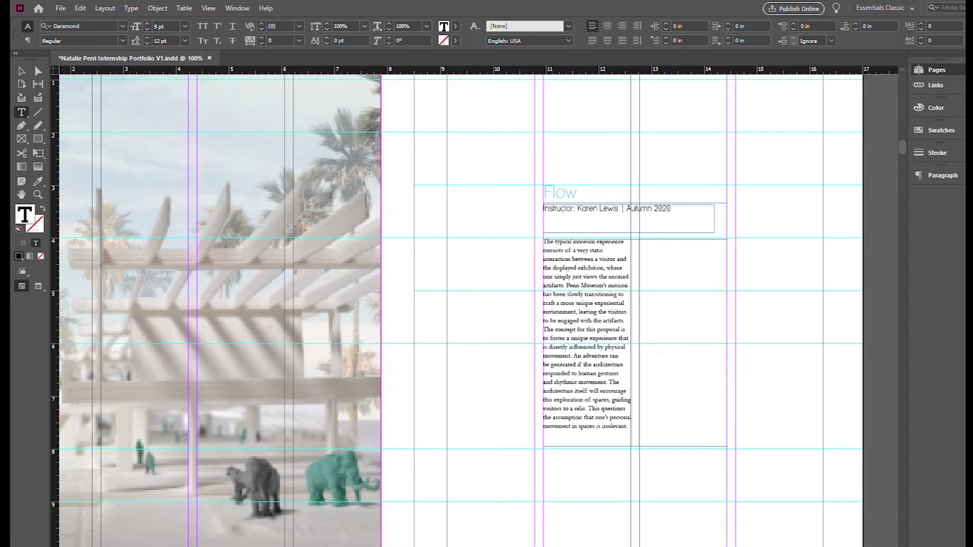
pyautogui.hotkey('ctrl', 'b')
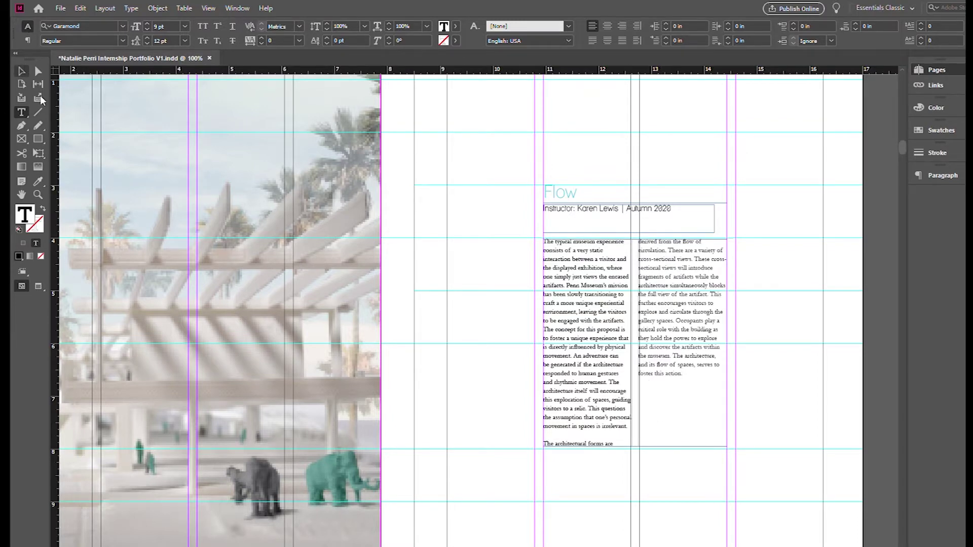
# - Lengthen the body text frame downward and add a third paragraph starting "Regarding the construction materials, the expansion is constructed"
pyautogui.click(22, 71)
pyautogui.scroll(-3, 633, 349)
pyautogui.moveTo(634, 366); pyautogui.dragTo(636, 390)
pyautogui.click(775, 274)
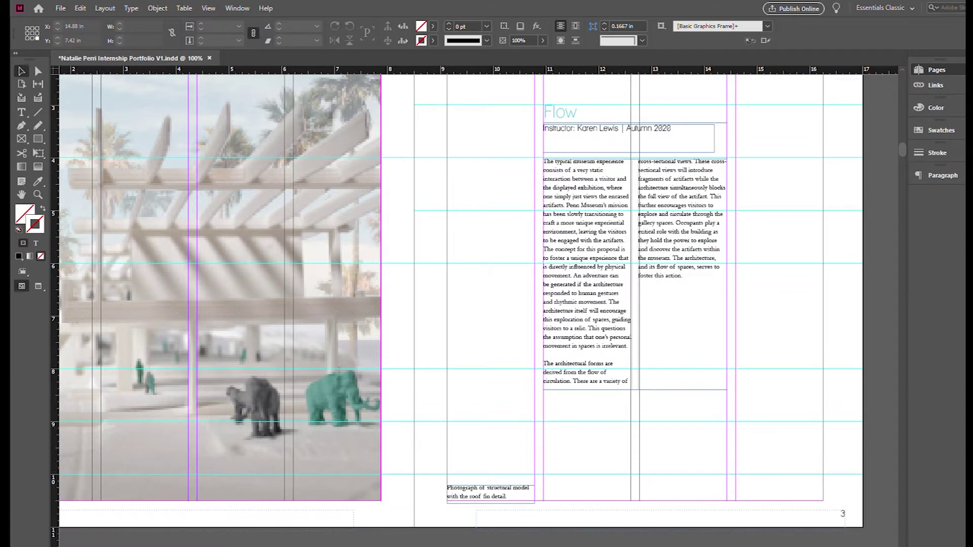
pyautogui.doubleClick(708, 281)
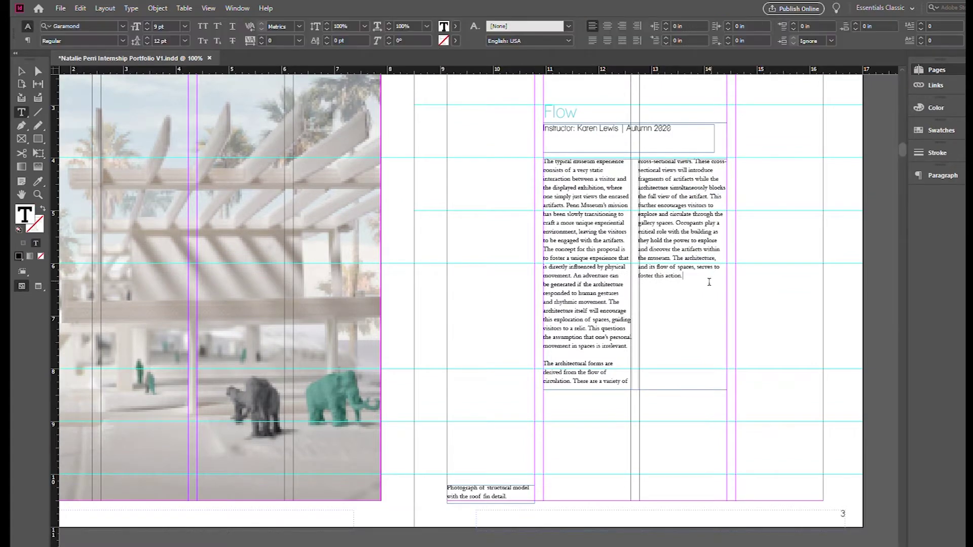
pyautogui.click(21, 71)
pyautogui.moveTo(635, 390); pyautogui.dragTo(636, 434)
pyautogui.doubleClick(682, 357)
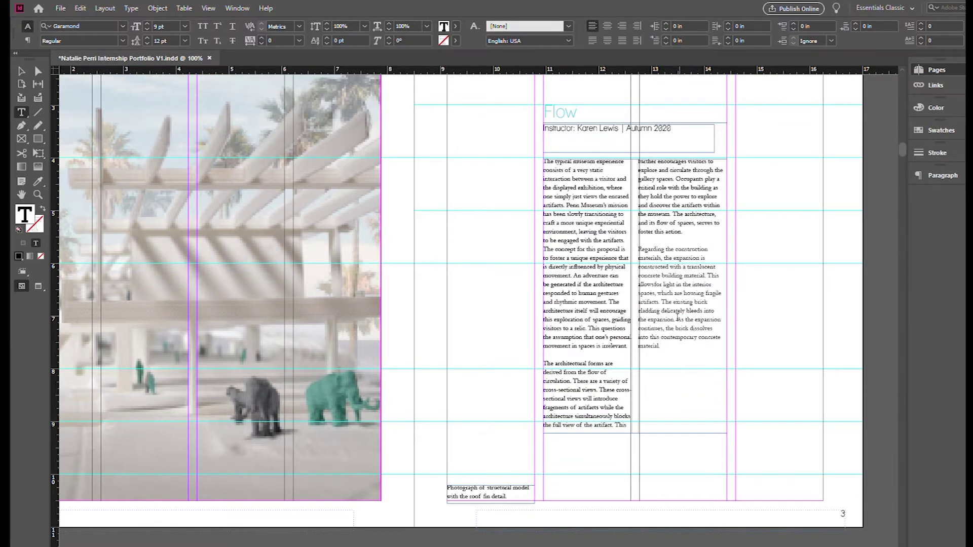
pyautogui.press('Escape')
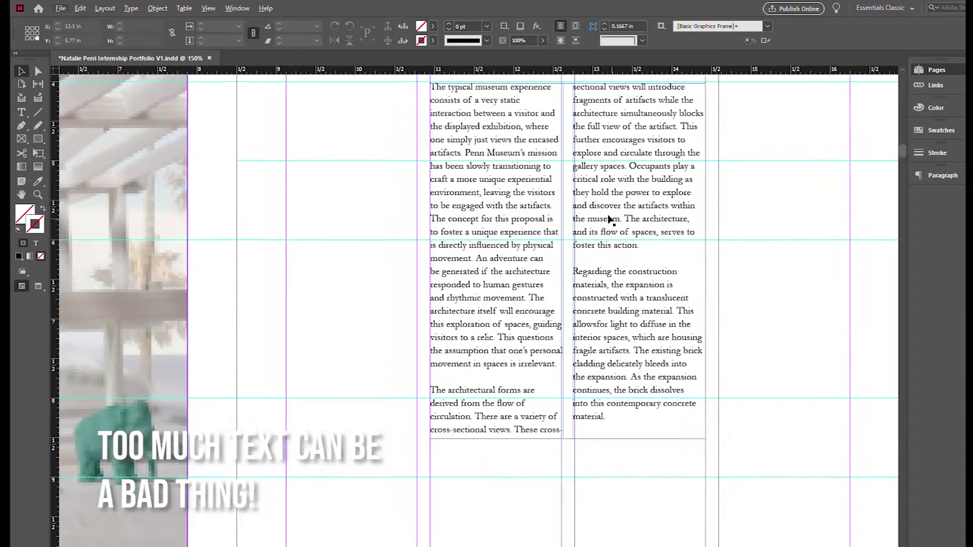
# - Cut "leaving the visitors to be engaged with the artifacts" from the first paragraph and delete the second paragraph's last sentence
pyautogui.moveTo(611, 220); pyautogui.dragTo(588, 248)
pyautogui.doubleClick(448, 181)
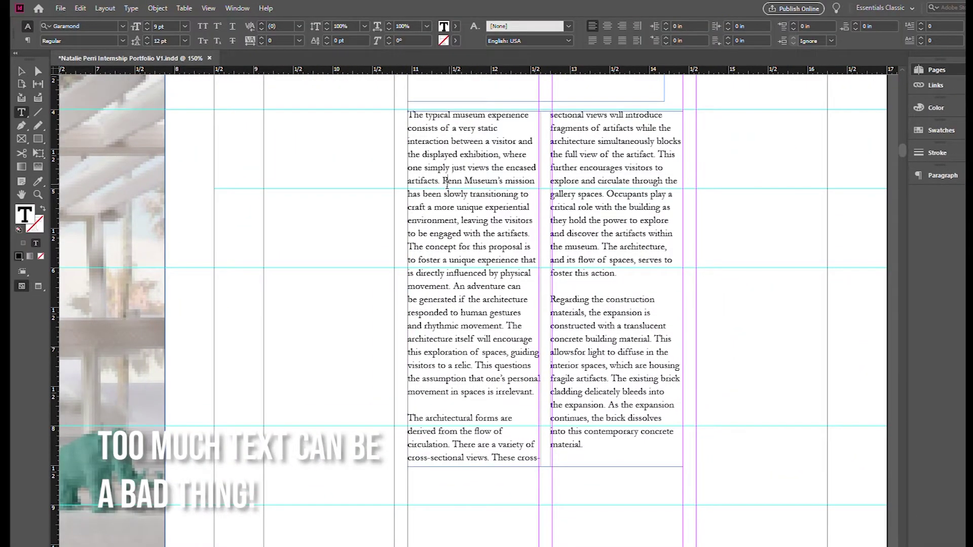
pyautogui.press('BackSpace')
pyautogui.press('BackSpace')
pyautogui.press('BackSpace')
pyautogui.write('. The concept')
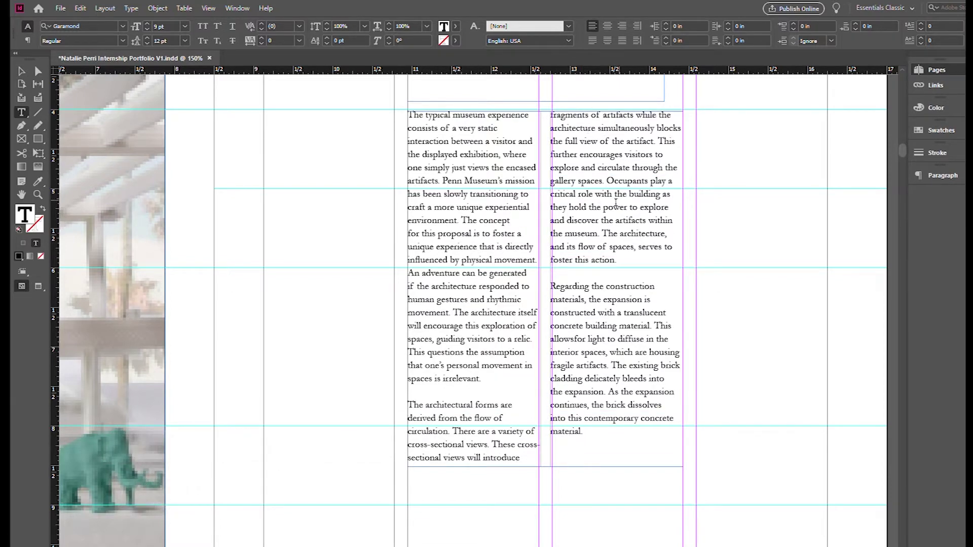
pyautogui.press('BackSpace')
pyautogui.press('Return')
pyautogui.press('Escape')
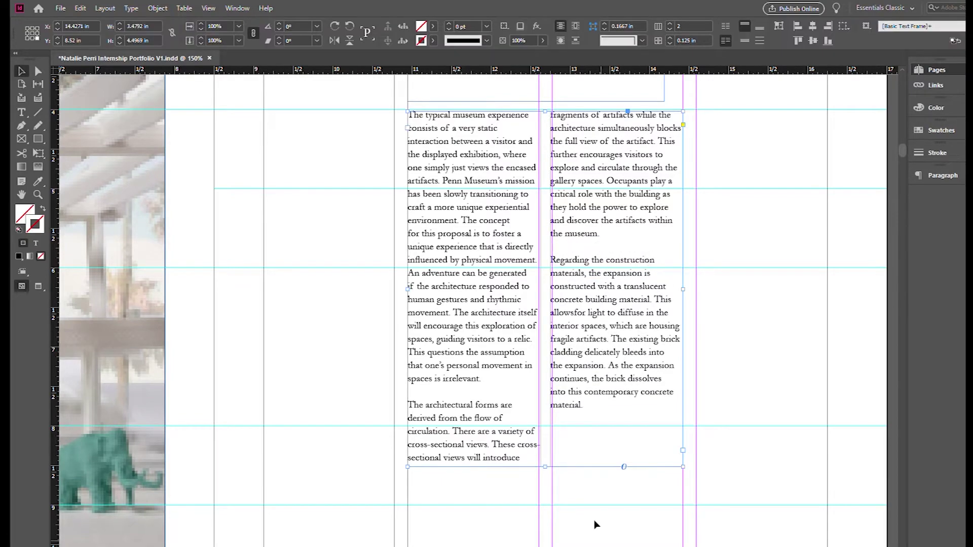
# - Shorten the body text frame from its lower edge to fit the trimmed text in two columns
pyautogui.moveTo(546, 467); pyautogui.dragTo(546, 444)
pyautogui.click(618, 484)
pyautogui.scroll(-3, 632, 418)
pyautogui.doubleClick(843, 246)
pyautogui.doubleClick(842, 206)
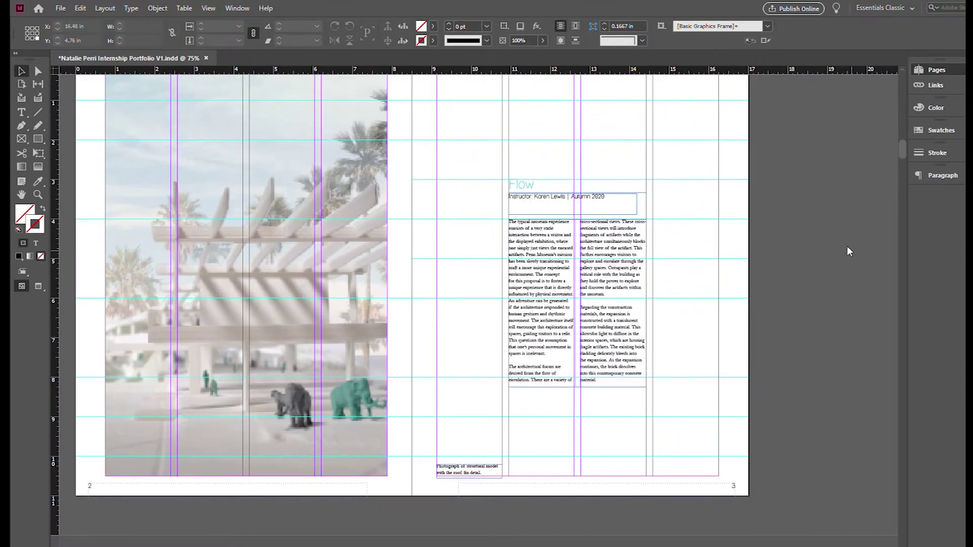
# - Delete the La Brea photograph from the image frame on page 2
pyautogui.doubleClick(846, 246)
pyautogui.doubleClick(846, 206)
pyautogui.moveTo(416, 240); pyautogui.dragTo(504, 257)
pyautogui.click(337, 289)
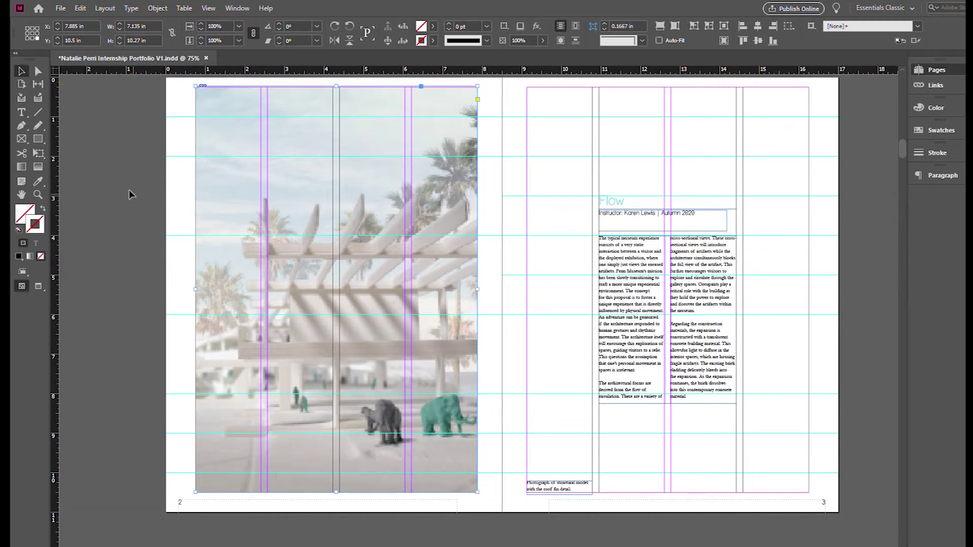
pyautogui.press('Delete')
# - Try placing and scaling rendering images in the page 2 frame, and undo those placements
pyautogui.moveTo(244, 183)
pyautogui.mouseDown()
pyautogui.moveTo(164, 185)
pyautogui.moveTo(241, 187)
pyautogui.mouseUp()
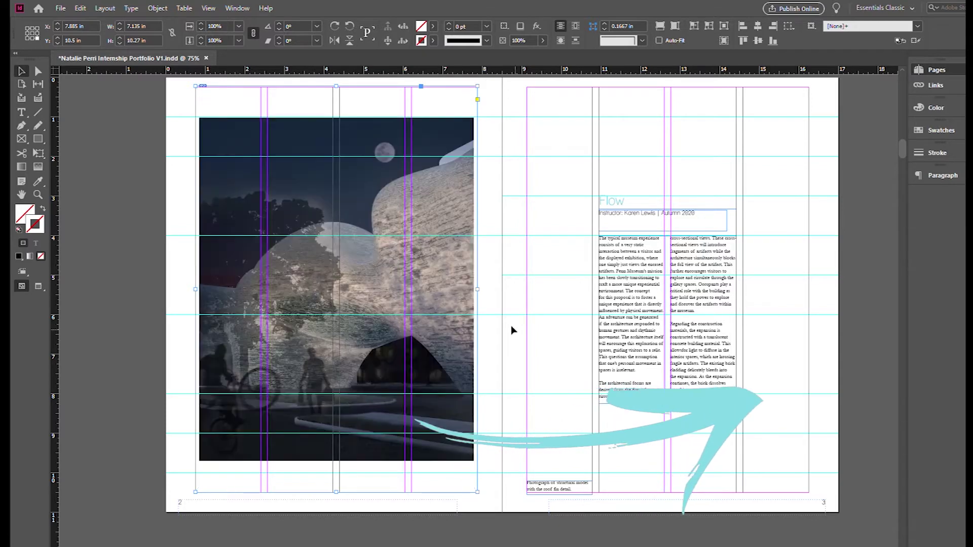
pyautogui.doubleClick(452, 372)
pyautogui.moveTo(475, 289); pyautogui.dragTo(535, 290)
pyautogui.moveTo(433, 326); pyautogui.dragTo(405, 326)
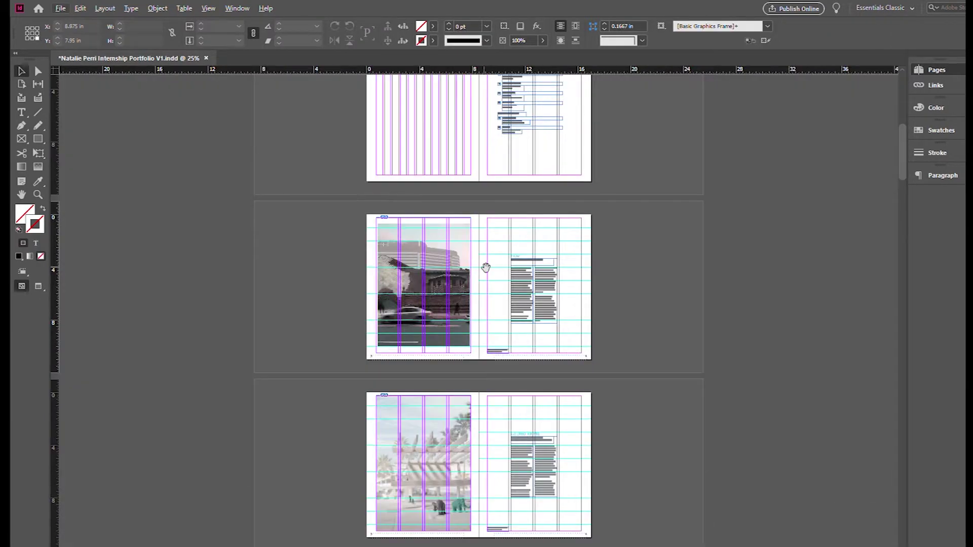
pyautogui.hotkey('ctrl', '=')
pyautogui.hotkey('ctrl', 'z')
pyautogui.hotkey('ctrl', 'z')
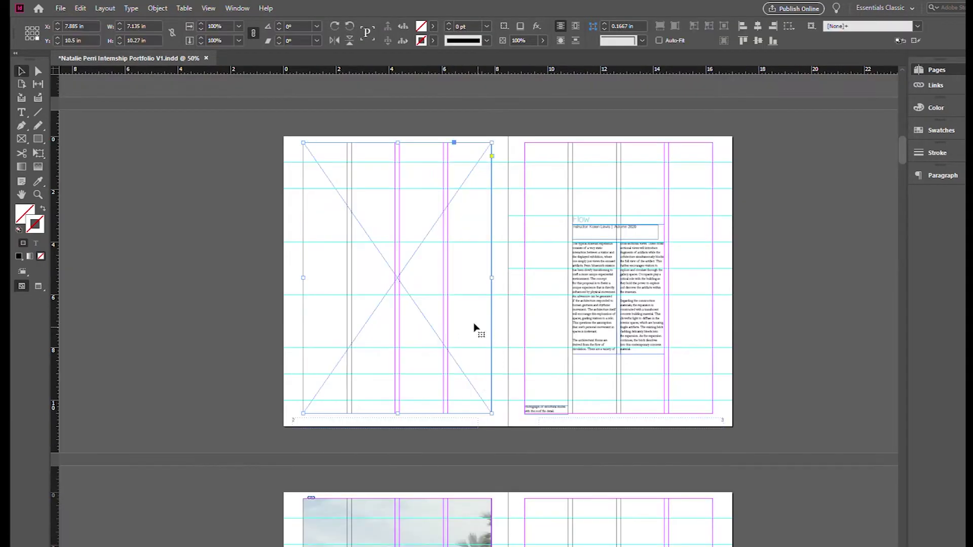
# - Scale the night rendering to about 8.6 by 10.7 in inside the page 2 frame and reposition it to fill the frame
pyautogui.moveTo(489, 391); pyautogui.dragTo(531, 446)
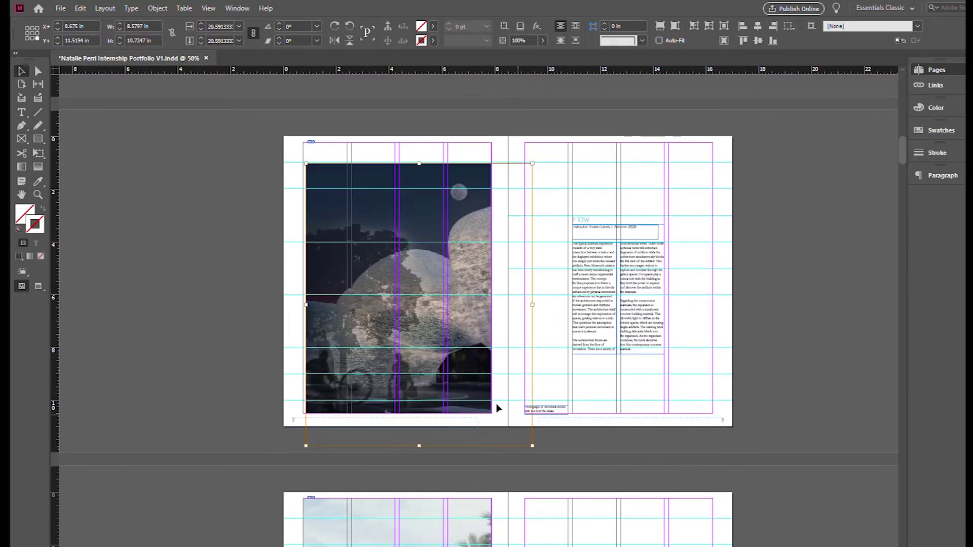
pyautogui.moveTo(456, 371); pyautogui.dragTo(436, 348)
pyautogui.scroll(1, 418, 400)
pyautogui.moveTo(375, 461); pyautogui.dragTo(377, 449)
pyautogui.click(528, 213)
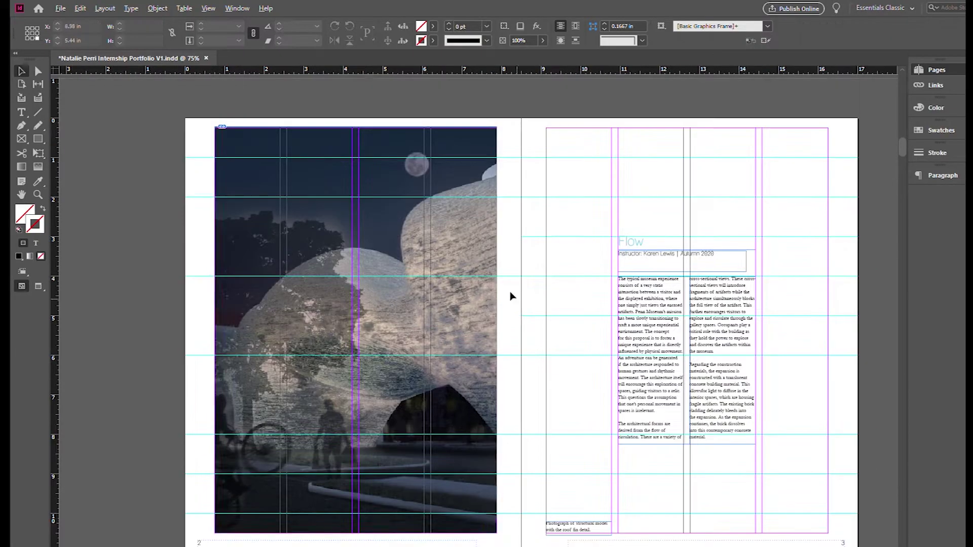
# - Look over the opening Flow spread and the start of the spread that follows it
pyautogui.scroll(1, 418, 120)
pyautogui.click(324, 172)
pyautogui.scroll(5, 315, 161)
pyautogui.moveTo(280, 169); pyautogui.dragTo(280, 174)
pyautogui.click(347, 137)
pyautogui.scroll(-7, 347, 136)
pyautogui.moveTo(443, 399); pyautogui.dragTo(487, 315)
pyautogui.scroll(8, 475, 278)
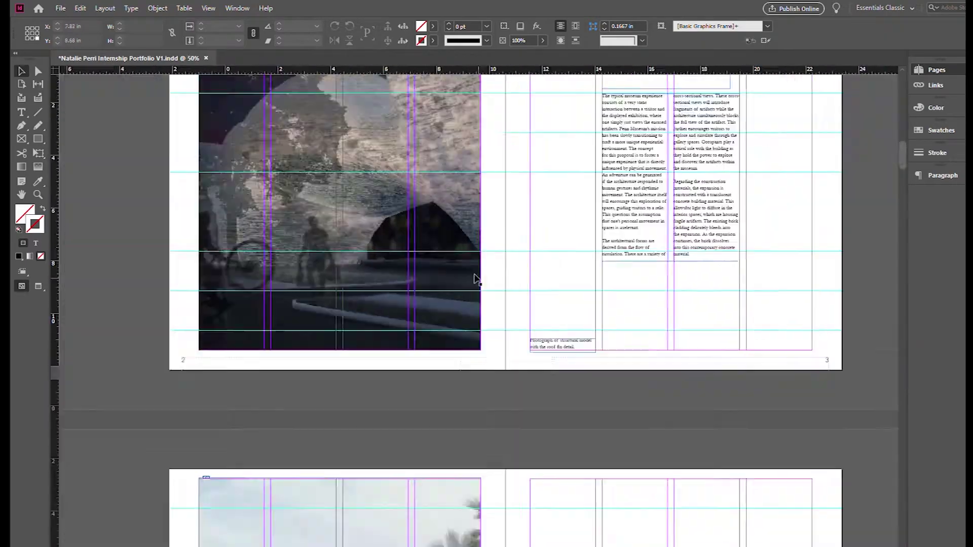
# - Replace the page 3 caption with "Exterior night time render shows the diffused light leaks to the street with translucent concrete."
pyautogui.click(511, 225)
pyautogui.moveTo(523, 221); pyautogui.dragTo(521, 222)
pyautogui.click(548, 237)
pyautogui.scroll(-5, 532, 243)
pyautogui.moveTo(82, 266); pyautogui.dragTo(202, 291)
pyautogui.scroll(4, 175, 331)
pyautogui.scroll(-5, 493, 265)
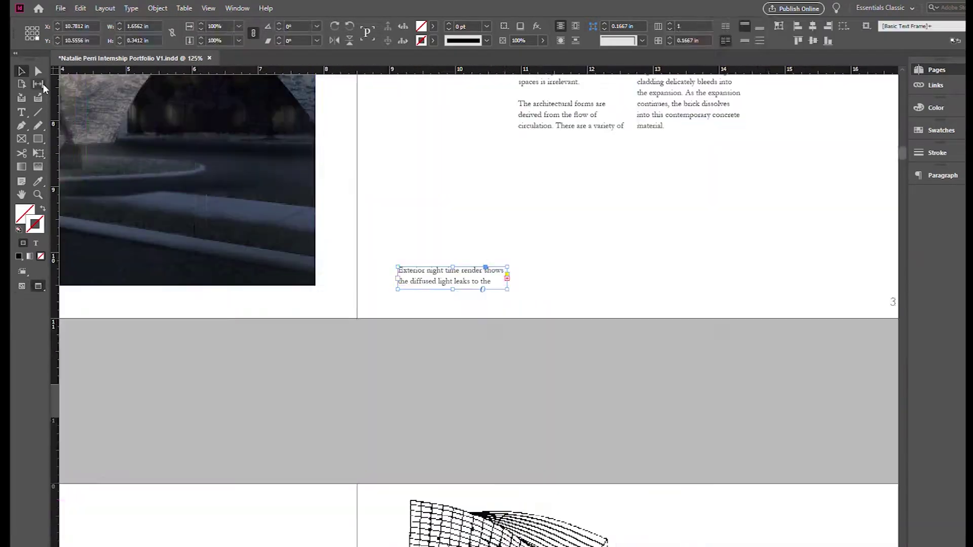
pyautogui.scroll(3, 373, 282)
pyautogui.doubleClick(373, 282)
pyautogui.write('with translucent concrete.')
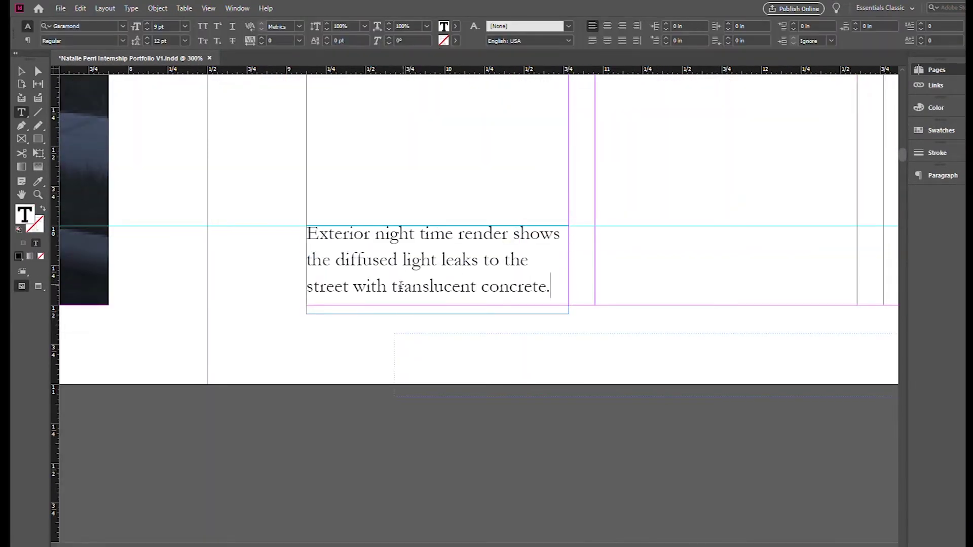
# - Reword the start of the page 3 caption to "This exterior render shows"
pyautogui.doubleClick(340, 237)
pyautogui.write('This,')
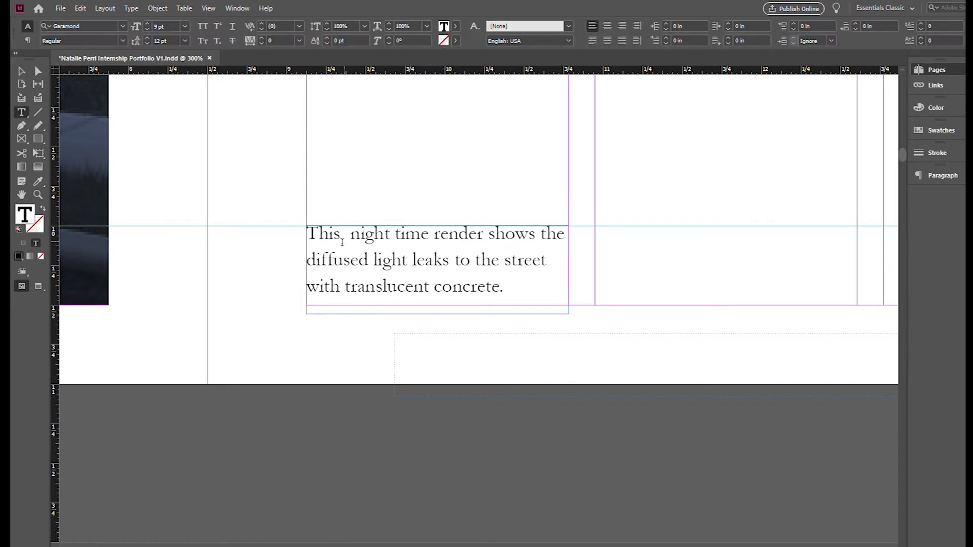
pyautogui.press('BackSpace')
pyautogui.doubleClick(370, 228)
pyautogui.press('BackSpace')
pyautogui.press('BackSpace')
pyautogui.press('BackSpace')
pyautogui.write('exter')
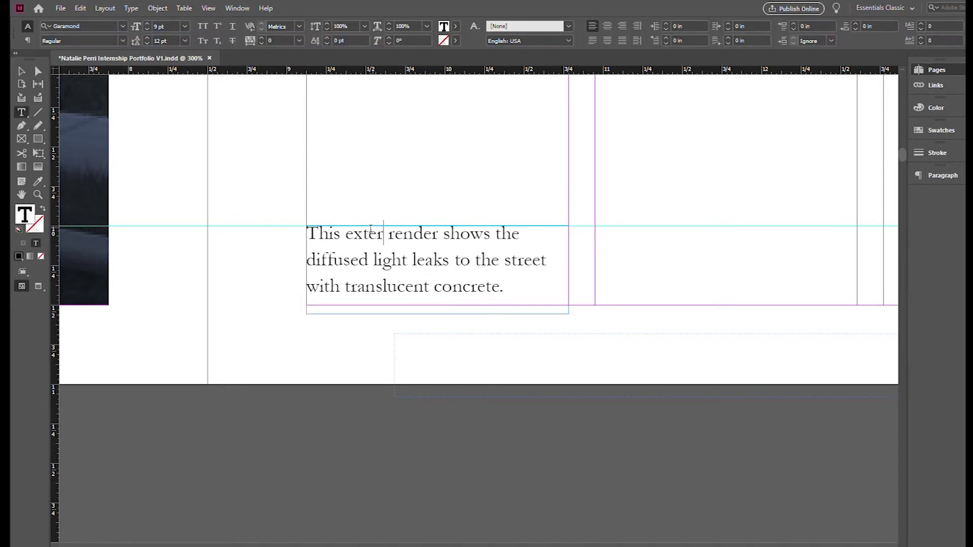
# - Shorten the page 3 caption frame so its lower edge meets the page margin, and preview the spread
pyautogui.click(19, 70)
pyautogui.moveTo(436, 314); pyautogui.dragTo(437, 305)
pyautogui.click(301, 304)
pyautogui.press('w')
pyautogui.scroll(-5, 602, 324)
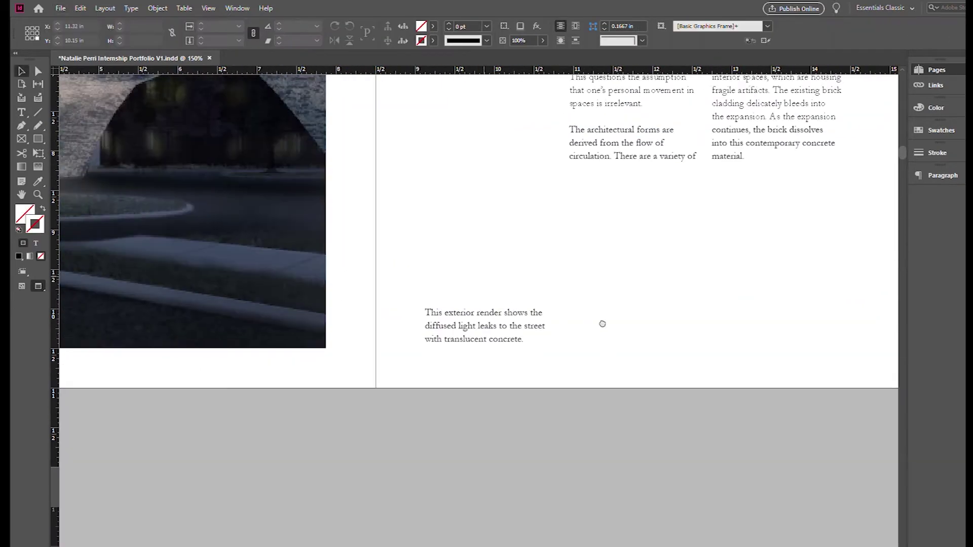
pyautogui.scroll(-5, 500, 471)
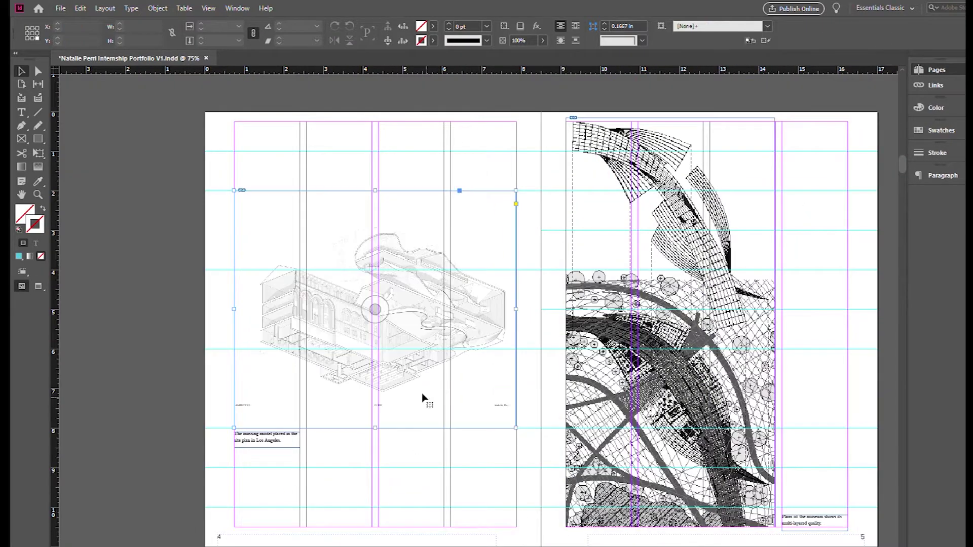
# - Replace the axonometric drawing in the page 4 frame and scale it to fit between the side margins
pyautogui.press('Delete')
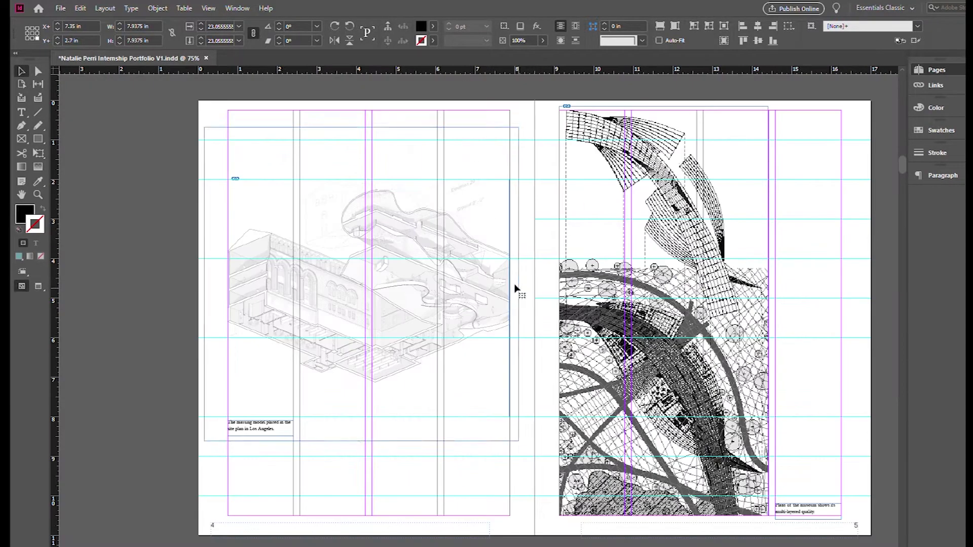
pyautogui.moveTo(514, 289); pyautogui.dragTo(507, 284)
pyautogui.moveTo(204, 284); pyautogui.dragTo(225, 285)
pyautogui.hotkey('ctrl', 'shift', 'a')
pyautogui.press('w')
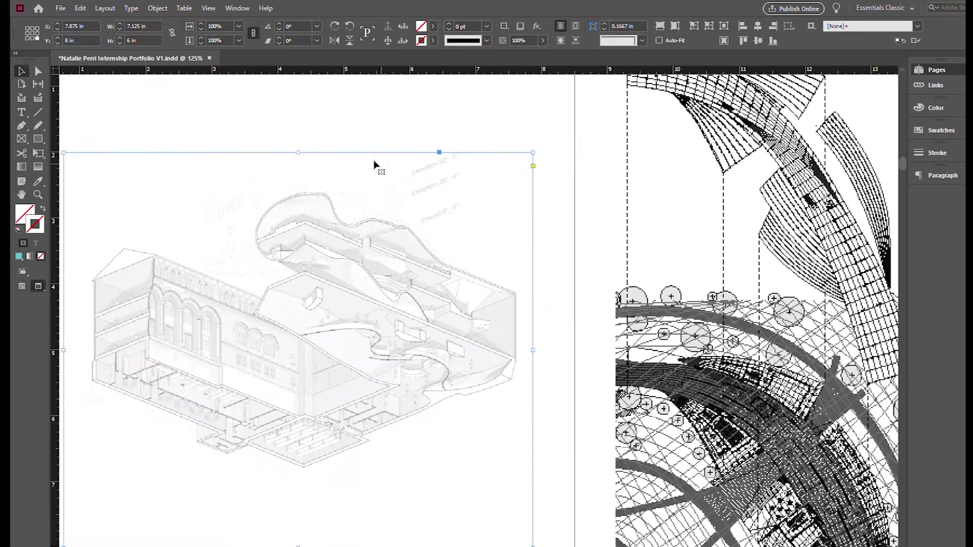
# - Shorten the axonometric drawing's frame to about 5.18 in high and move it up to the page 4 upper margin
pyautogui.click(588, 491)
pyautogui.scroll(-2, 589, 491)
pyautogui.scroll(2, 367, 428)
pyautogui.press('w')
pyautogui.click(380, 436)
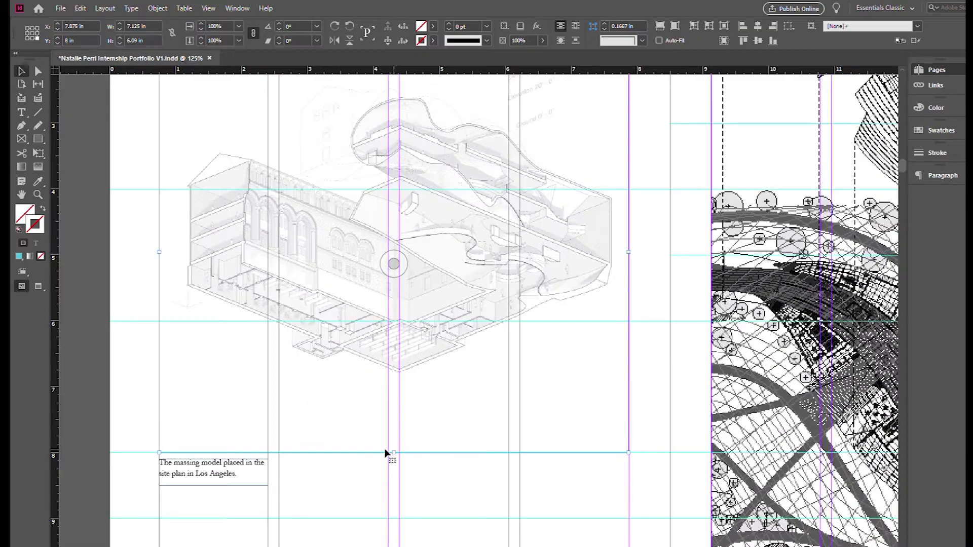
pyautogui.click(415, 460)
pyautogui.scroll(-1, 415, 460)
pyautogui.moveTo(393, 452); pyautogui.dragTo(403, 361)
pyautogui.scroll(-2, 455, 465)
pyautogui.click(400, 378)
pyautogui.scroll(3, 452, 196)
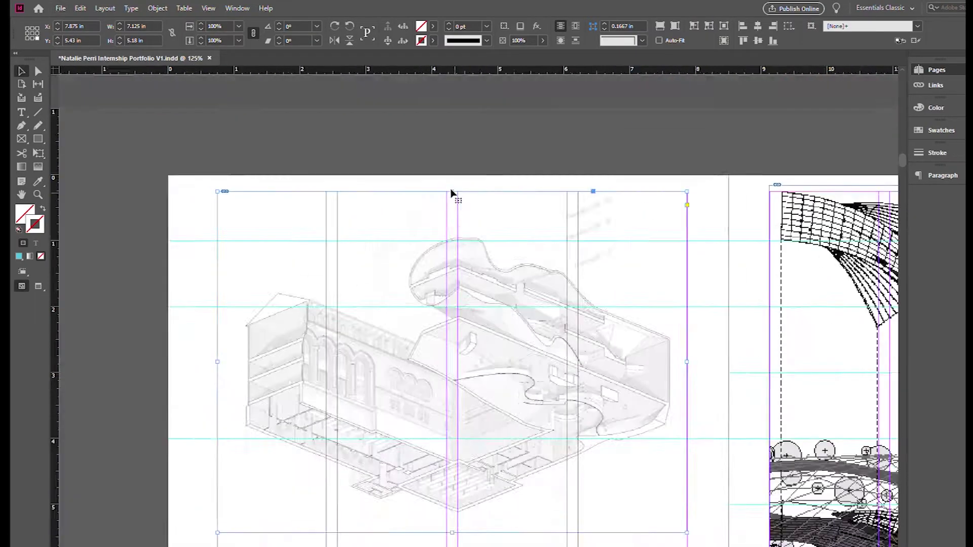
# - Move the page 4 caption up to sit just beneath the axonometric drawing's frame
pyautogui.scroll(-2, 417, 293)
pyautogui.scroll(-4, 456, 488)
pyautogui.scroll(3, 348, 236)
pyautogui.click(348, 235)
pyautogui.hotkey('ctrl', 'c')
pyautogui.scroll(-5, 348, 236)
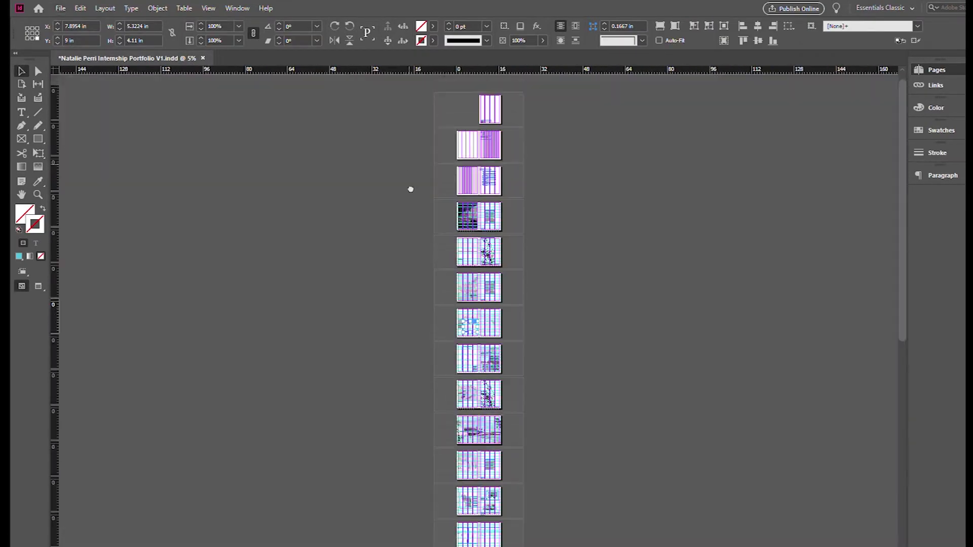
pyautogui.scroll(3, 410, 189)
pyautogui.scroll(3, 430, 480)
pyautogui.hotkey('ctrl', 'alt', 'shift', 'v')
pyautogui.click(132, 121)
pyautogui.scroll(1, 446, 344)
pyautogui.scroll(1, 326, 304)
pyautogui.click(325, 337)
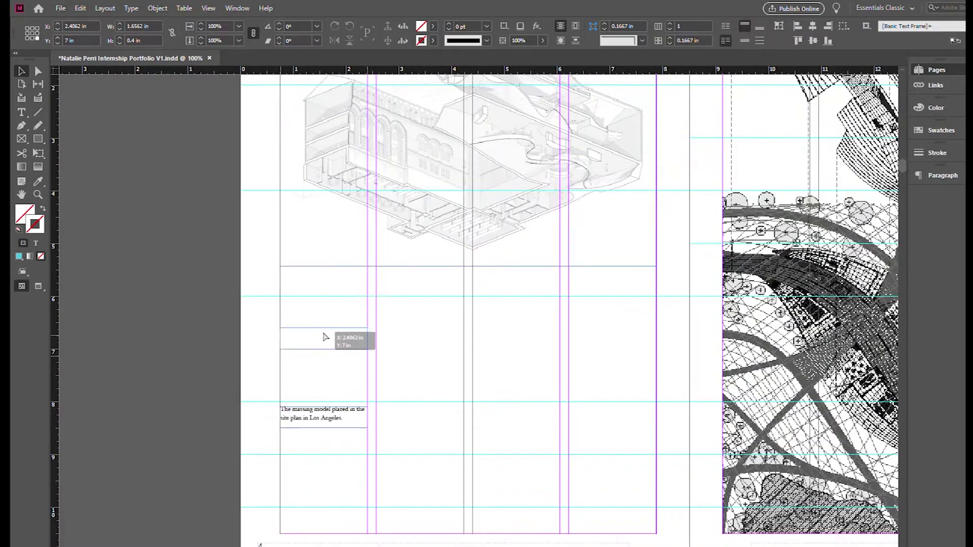
pyautogui.scroll(1, 470, 360)
# - Replace the page 4 caption with "This Choisy - inspired drawing shows the dynamic quality of the expansion massing."
pyautogui.tripleClick(245, 301)
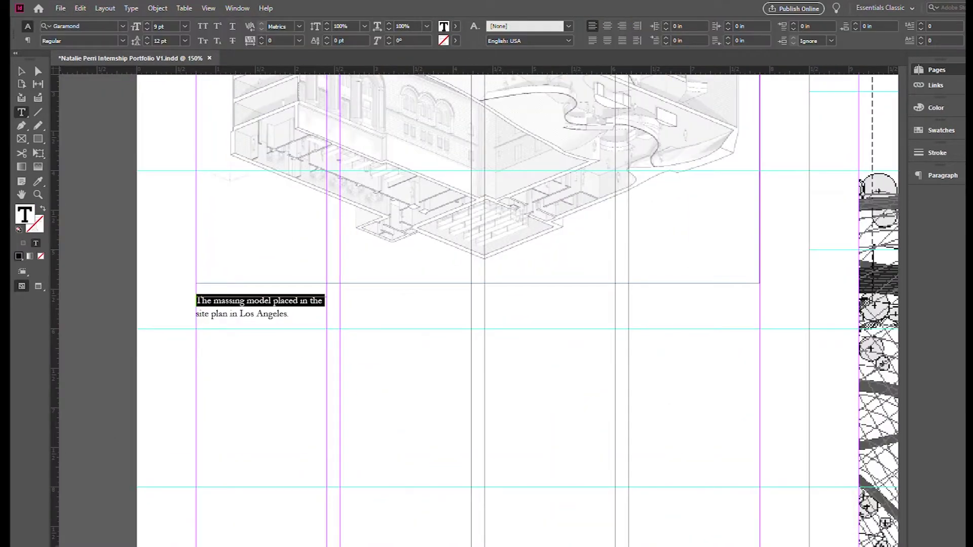
pyautogui.click(249, 320)
pyautogui.hotkey('ctrl', 'a')
pyautogui.write('Thi')
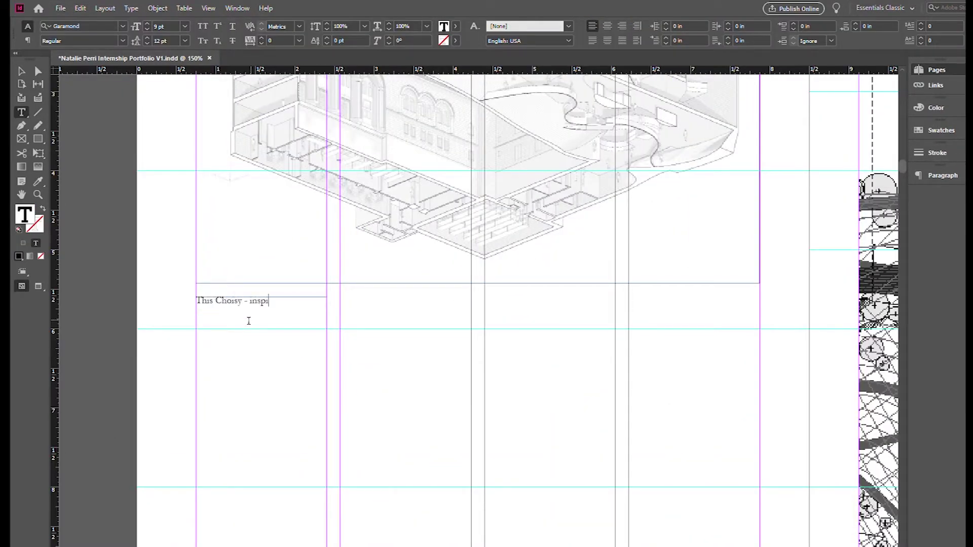
pyautogui.write(' the')
# - Fit the street facade rendering on page 5 and extend its frame to about 7.54 in high
pyautogui.scroll(3, 271, 331)
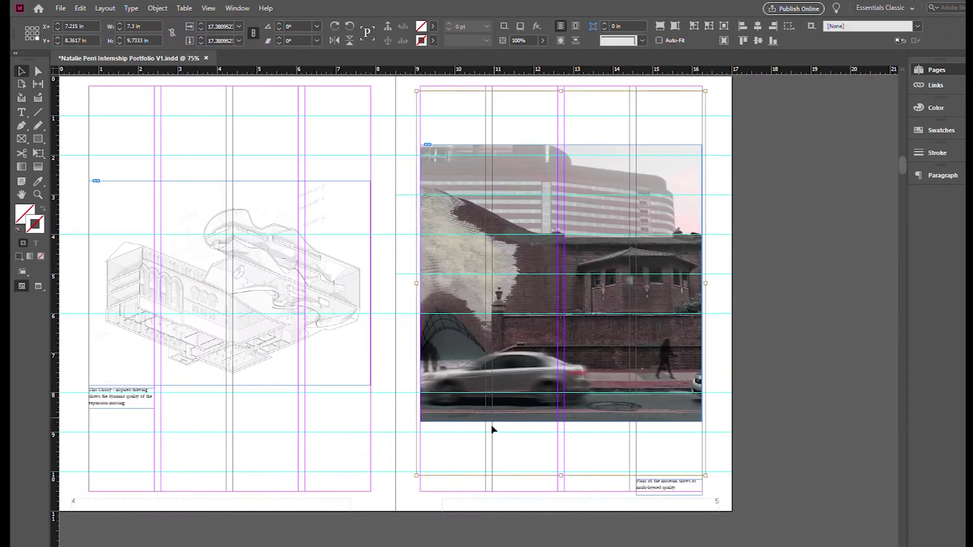
pyautogui.click(560, 147)
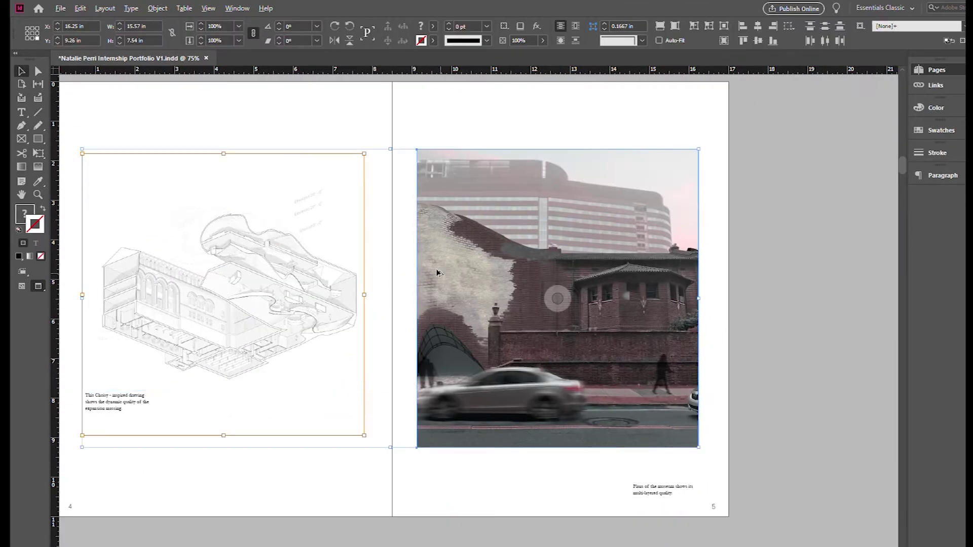
pyautogui.click(458, 475)
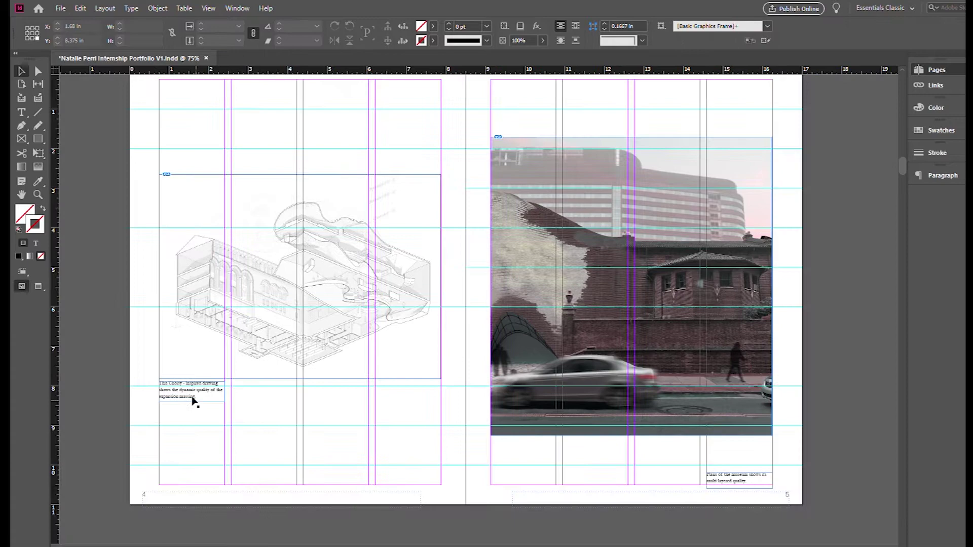
# - Move the page 4 and page 5 captions to the columns beside the spine at the foot of each page
pyautogui.moveTo(192, 397); pyautogui.dragTo(410, 394)
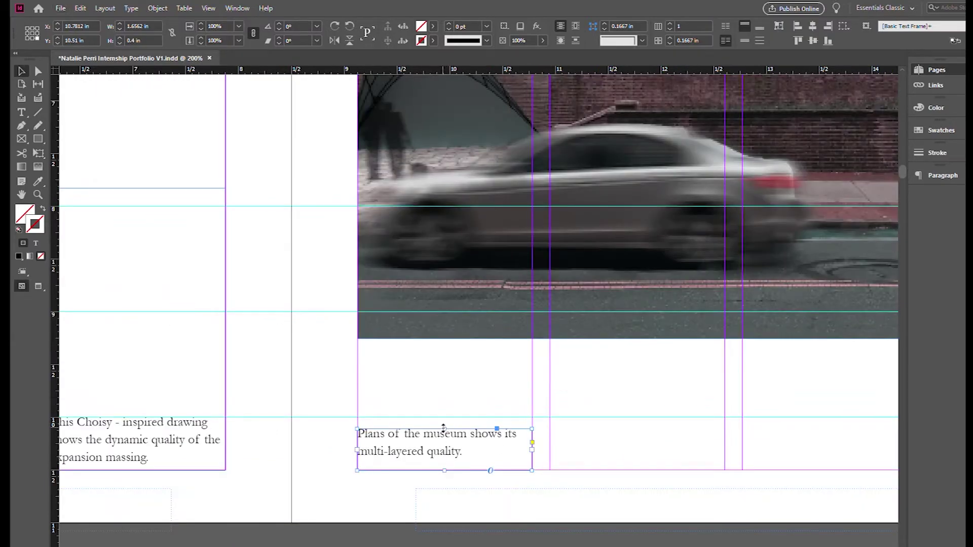
pyautogui.press('w')
# - Review the layouts of the other project spreads throughout the portfolio
pyautogui.scroll(-3, 634, 393)
pyautogui.scroll(-5, 517, 454)
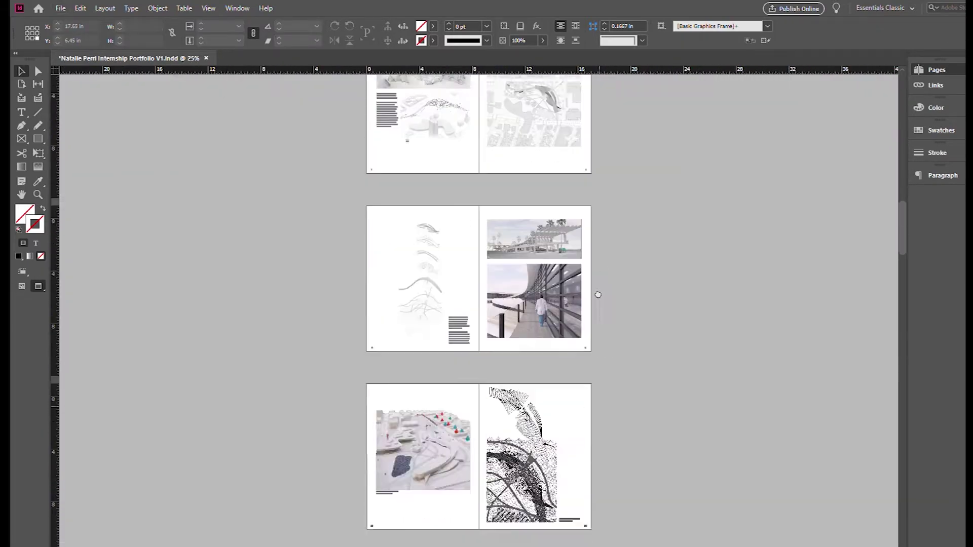
pyautogui.scroll(5, 654, 295)
pyautogui.scroll(3, 550, 304)
pyautogui.scroll(-3, 532, 385)
pyautogui.scroll(-20, 517, 457)
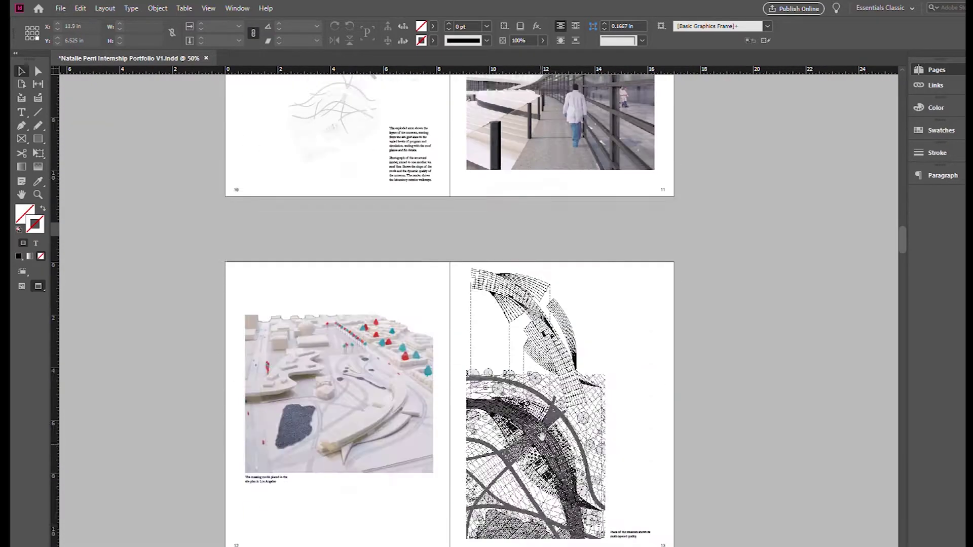
pyautogui.scroll(-4, 570, 263)
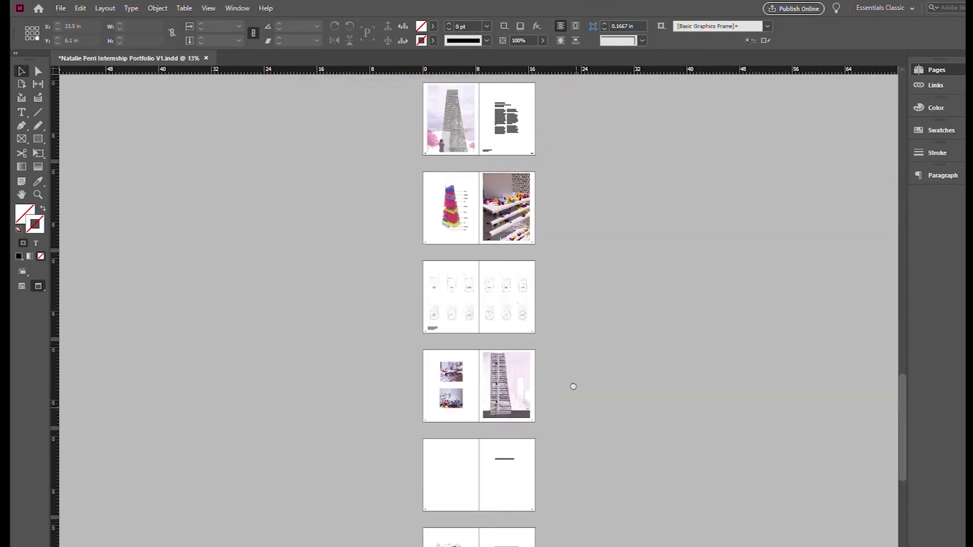
pyautogui.scroll(15, 547, 299)
pyautogui.scroll(2, 533, 412)
pyautogui.scroll(6, 530, 395)
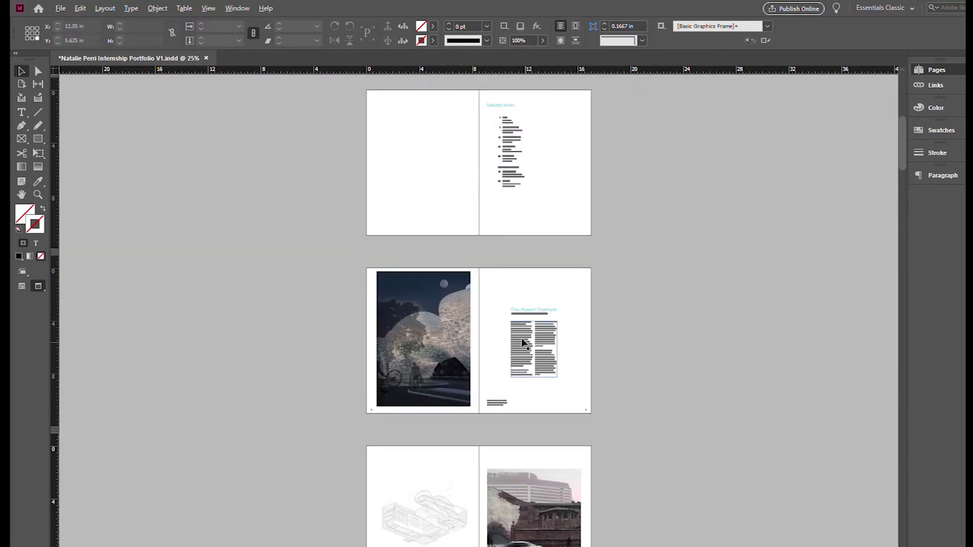
pyautogui.scroll(2, 521, 341)
pyautogui.scroll(-5, 487, 274)
pyautogui.scroll(3, 507, 303)
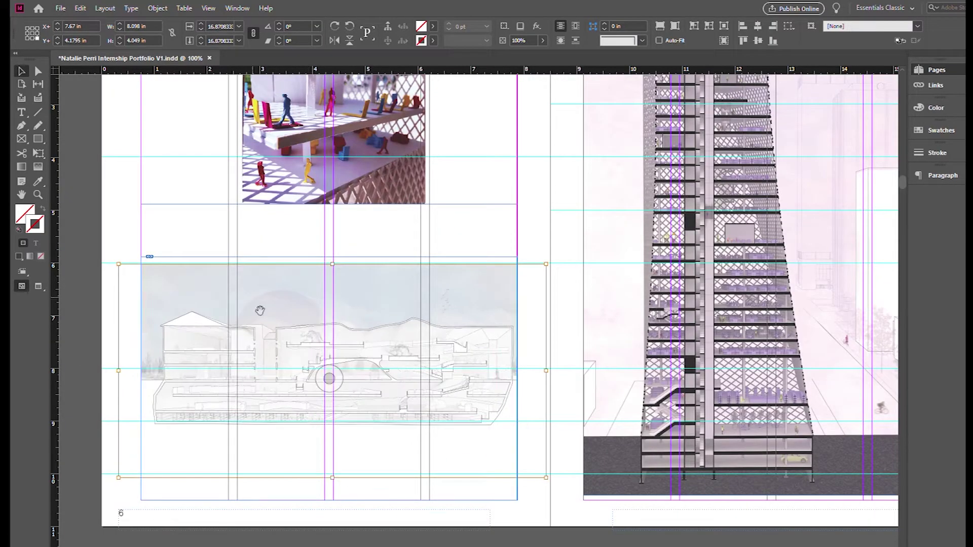
# - Reposition the section drawing in the lower page 6 frame and trim that frame to about 4.46 in high
pyautogui.moveTo(324, 406); pyautogui.dragTo(318, 407)
pyautogui.moveTo(321, 284); pyautogui.dragTo(321, 291)
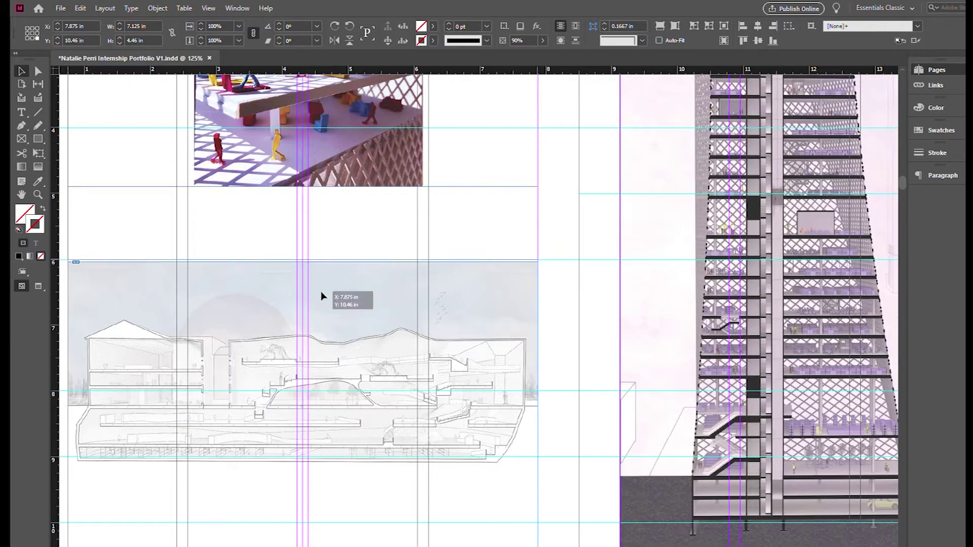
pyautogui.press('w')
# - Delete the tower section image from page 7 and the interior photograph from the upper page 6 frame
pyautogui.scroll(-2, 327, 405)
pyautogui.moveTo(524, 283); pyautogui.dragTo(480, 322)
pyautogui.press('Delete')
pyautogui.click(314, 231)
pyautogui.press('Delete')
# - Place the elevation rendering in the upper page 6 frame and scale it to the frame's width
pyautogui.hotkey('ctrl', 'd')
pyautogui.scroll(-3, 479, 316)
pyautogui.moveTo(454, 352); pyautogui.dragTo(454, 311)
pyautogui.scroll(4, 459, 303)
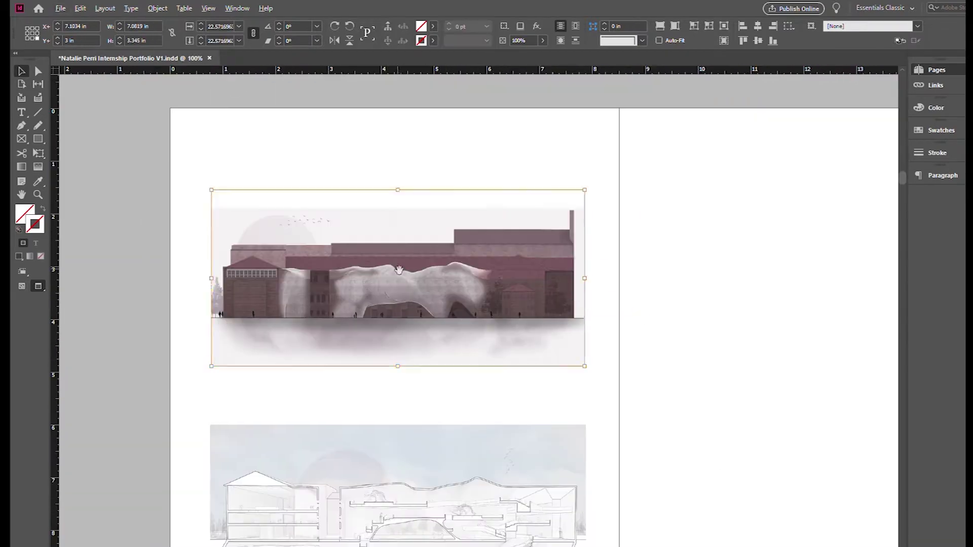
pyautogui.scroll(-1, 598, 281)
pyautogui.moveTo(600, 278); pyautogui.dragTo(607, 278)
# - Add a vertical guide at about 1.06 in, along the outer building edge shared by the elevation and section
pyautogui.press('w')
pyautogui.moveTo(54, 361); pyautogui.dragTo(582, 361)
pyautogui.scroll(2, 616, 283)
pyautogui.scroll(-1, 623, 324)
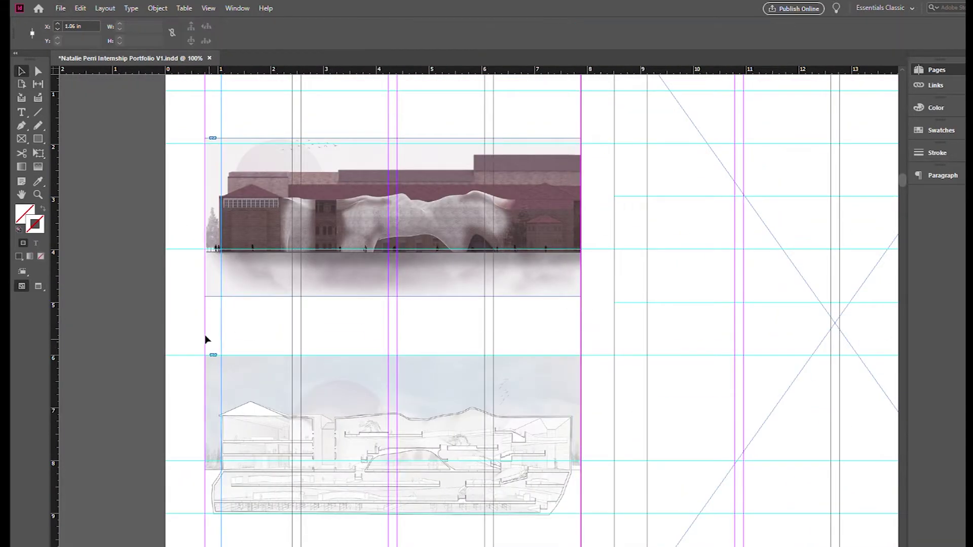
# - Extend the upper edge of the elevation rendering's frame
pyautogui.press('w')
pyautogui.scroll(-1, 427, 314)
pyautogui.moveTo(429, 185); pyautogui.dragTo(429, 168)
pyautogui.press('w')
# - Arrange the interior rendering on page 6 and the elevation and section drawings on page 7
pyautogui.click(639, 342)
pyautogui.click(557, 346)
pyautogui.scroll(4, 297, 228)
pyautogui.moveTo(276, 260); pyautogui.dragTo(274, 260)
pyautogui.scroll(-5, 284, 260)
pyautogui.scroll(5, 229, 143)
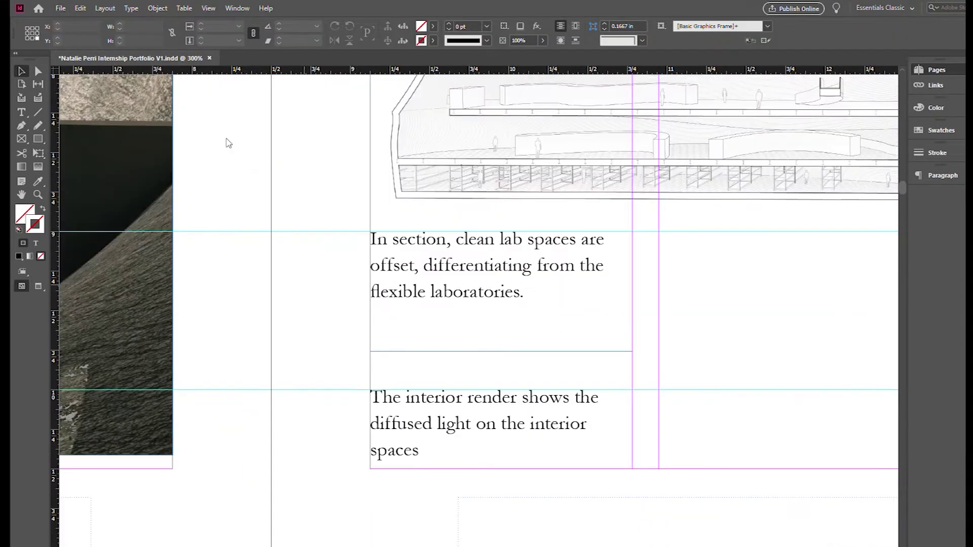
# - Reword the interior caption on page 7 to "The interior render shows how the translucent concrete diffuses light in the interior spaces"
pyautogui.press('t')
pyautogui.click(435, 397)
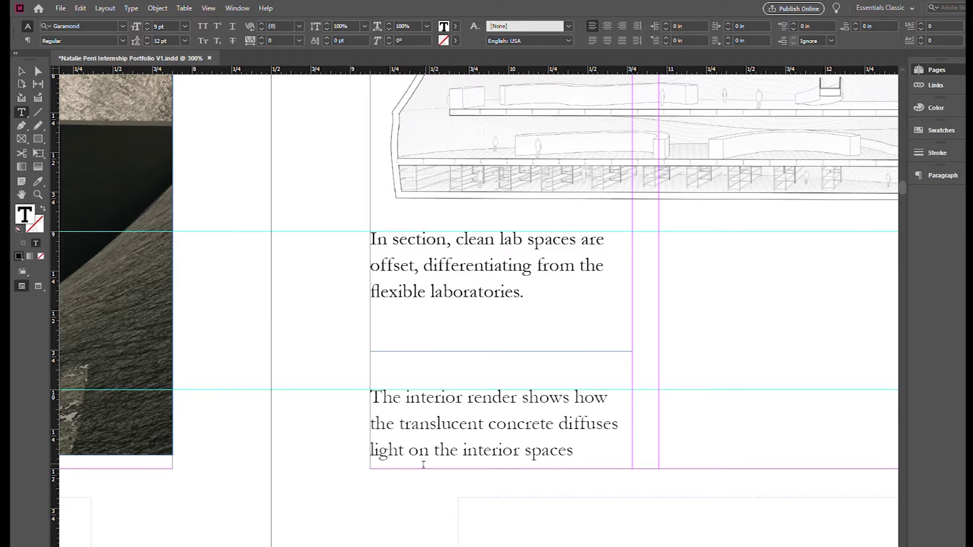
pyautogui.scroll(-2, 420, 454)
# - Replace the section drawing's caption with "There are a variety of cross-sectional views that introduce fragments of artifacts."
pyautogui.moveTo(284, 437); pyautogui.dragTo(245, 402)
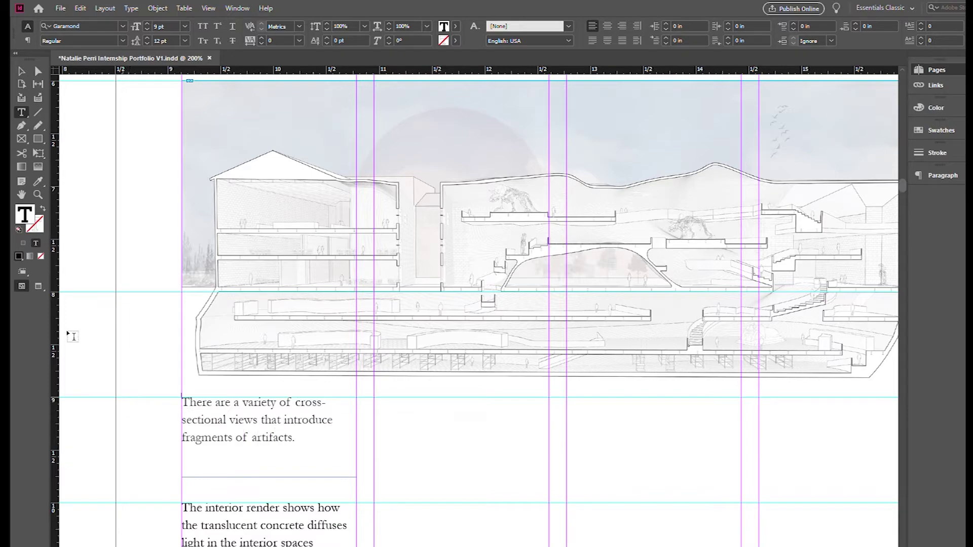
pyautogui.scroll(-3, 403, 436)
pyautogui.scroll(2, 404, 435)
# - Replace the elevation's caption with text beginning "The existing gable roof is displaced as the museum expansion of flow occurs between the existing"
pyautogui.moveTo(293, 307); pyautogui.dragTo(336, 334)
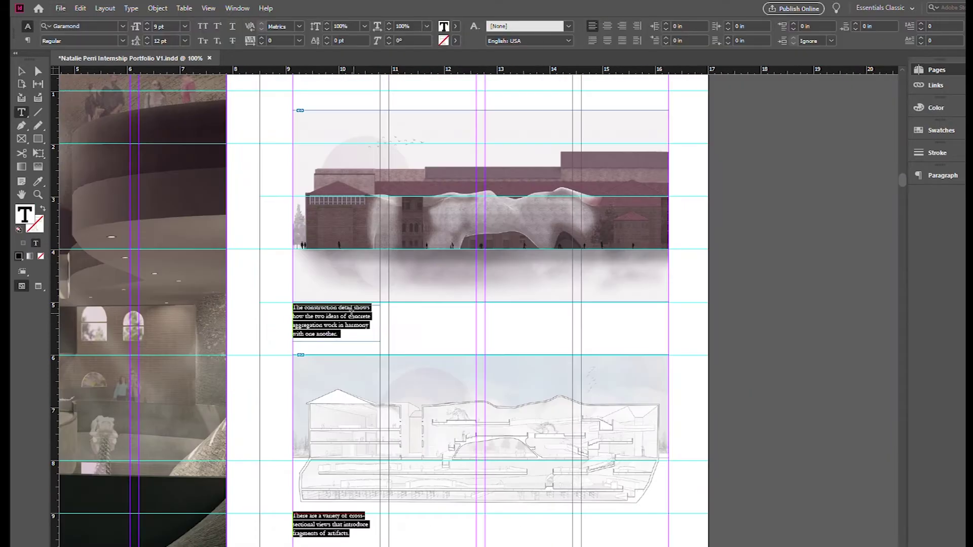
pyautogui.write('The facade from the right-hand side exte')
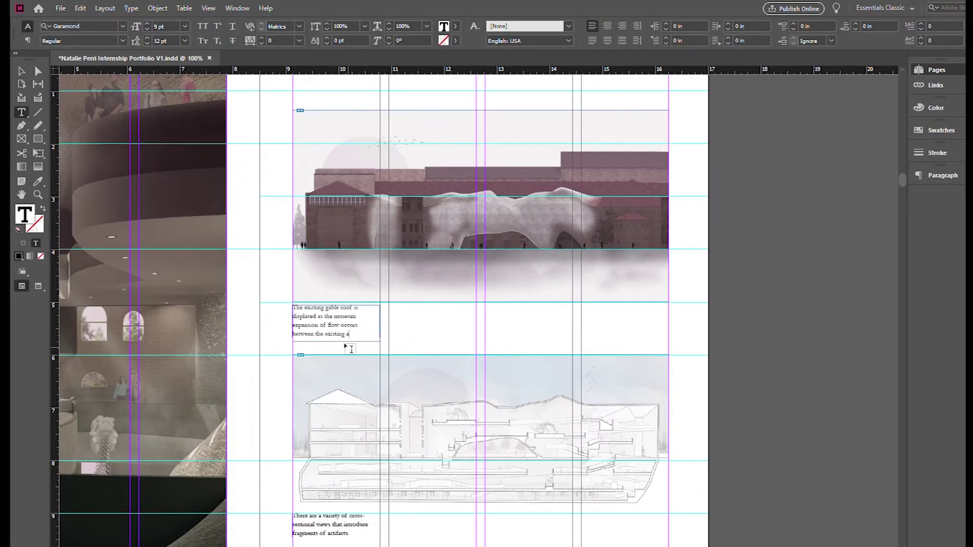
pyautogui.press('Escape')
pyautogui.click(750, 391)
# - Review the Flow project spreads together in preview mode
pyautogui.press('w')
pyautogui.scroll(-2, 662, 391)
pyautogui.scroll(1, 662, 390)
pyautogui.scroll(-1, 658, 403)
pyautogui.scroll(-1, 668, 338)
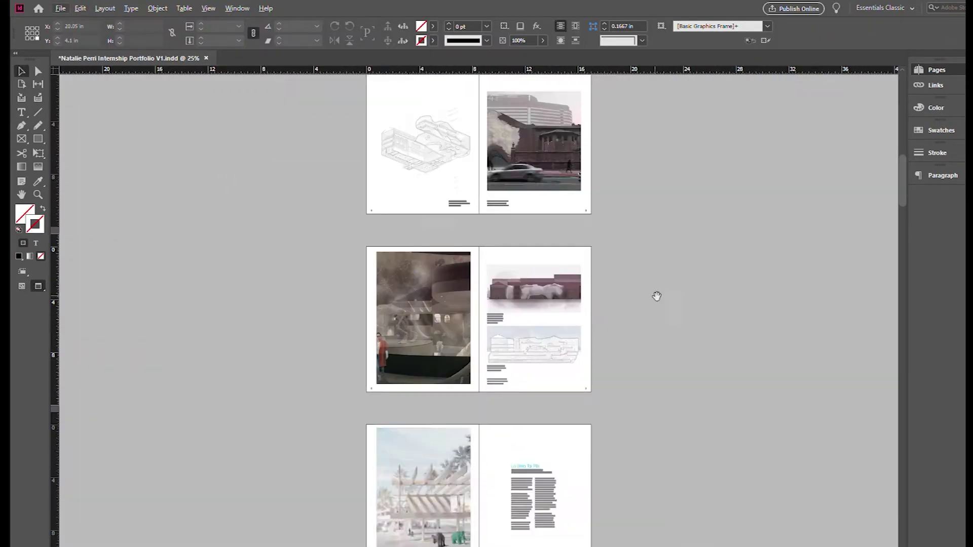
pyautogui.moveTo(656, 295); pyautogui.dragTo(570, 396)
pyautogui.hotkey('ctrl', '=')
pyautogui.hotkey('ctrl', '-')
# - Align the axonometric drawing's top with the facade rendering opposite, and move its caption above it on page 4
pyautogui.click(496, 441)
pyautogui.click(397, 284)
pyautogui.hotkey('ctrl', '=')
pyautogui.moveTo(462, 337); pyautogui.dragTo(463, 307)
pyautogui.click(489, 419)
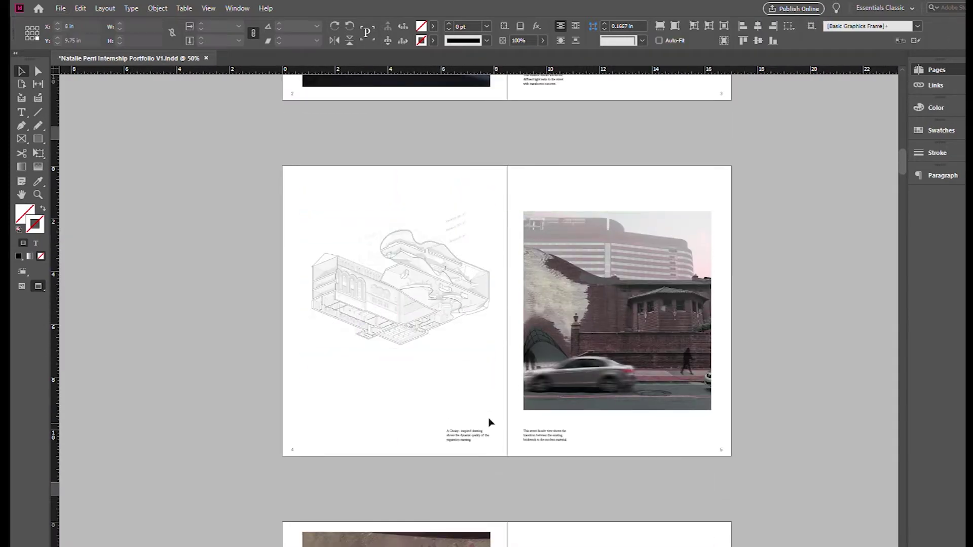
pyautogui.moveTo(490, 422)
pyautogui.mouseDown()
pyautogui.moveTo(478, 434)
pyautogui.moveTo(463, 208)
pyautogui.mouseUp()
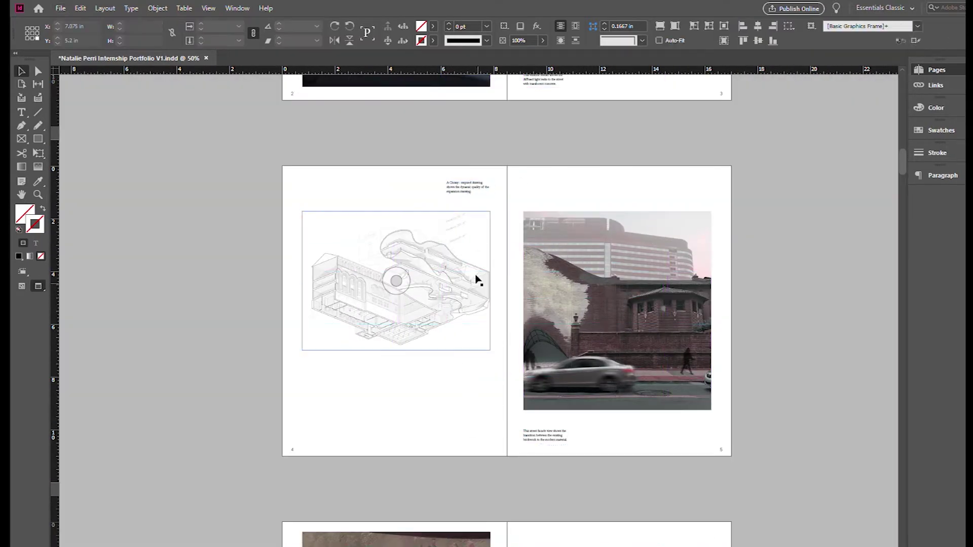
# - Raise the axonometric drawing slightly on page 4 and move its caption from above to beneath the drawing
pyautogui.press('w')
pyautogui.scroll(1, 467, 211)
pyautogui.moveTo(465, 164); pyautogui.dragTo(465, 466)
pyautogui.moveTo(464, 394); pyautogui.dragTo(465, 365)
pyautogui.moveTo(464, 466); pyautogui.dragTo(466, 389)
pyautogui.click(480, 434)
pyautogui.press('w')
# - Move the museum elevation from page 7 to page 4, below the axonometric drawing
pyautogui.scroll(-1, 486, 431)
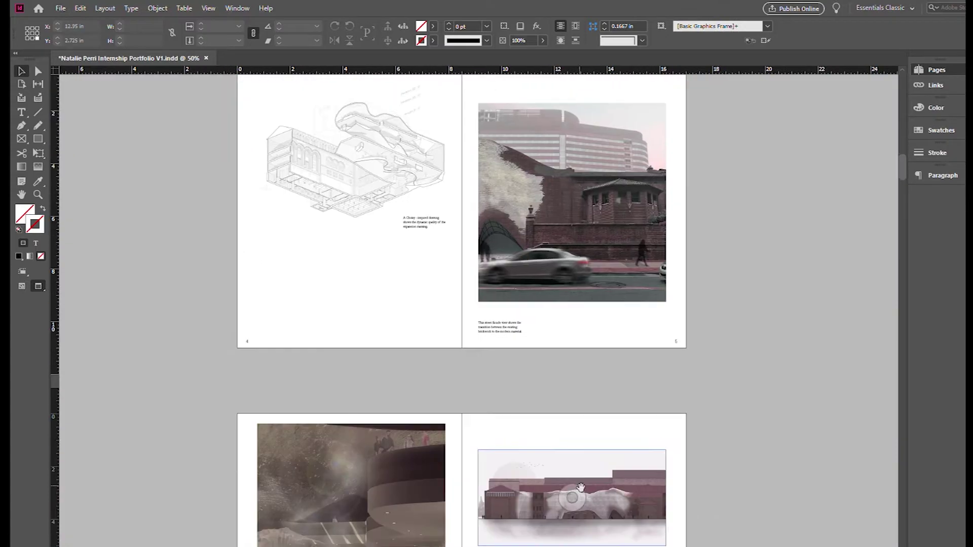
pyautogui.moveTo(581, 487)
pyautogui.mouseDown()
pyautogui.moveTo(406, 268)
pyautogui.moveTo(471, 390)
pyautogui.moveTo(547, 218)
pyautogui.mouseUp()
pyautogui.scroll(1, 538, 409)
pyautogui.scroll(-1, 538, 395)
pyautogui.scroll(1, 557, 373)
pyautogui.scroll(-1, 349, 265)
# - Place the Choisy-inspired drawing's caption above the axonometric, at the top of page 4
pyautogui.press('w')
pyautogui.scroll(1, 547, 218)
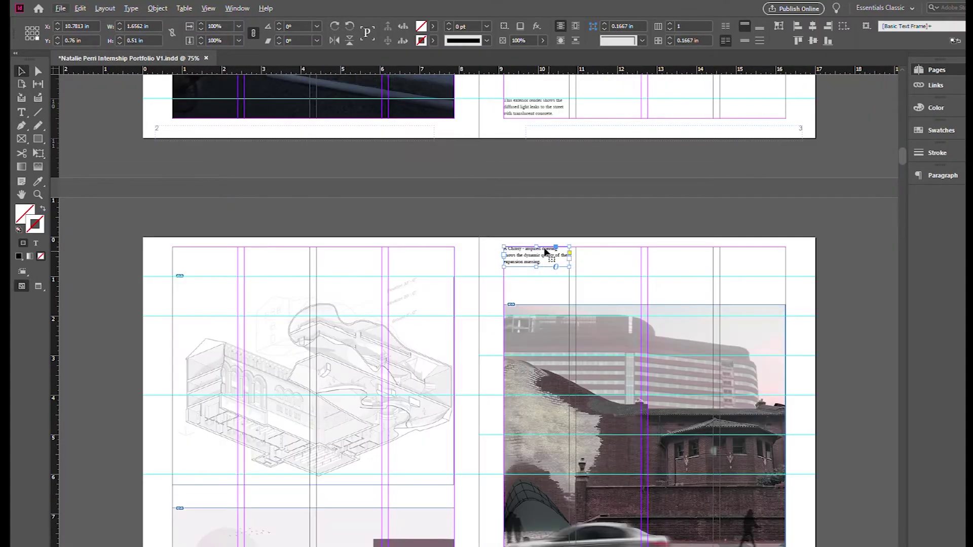
pyautogui.moveTo(428, 252); pyautogui.dragTo(427, 253)
pyautogui.scroll(5, 427, 254)
pyautogui.click(491, 257)
pyautogui.press('w')
pyautogui.scroll(-7, 467, 208)
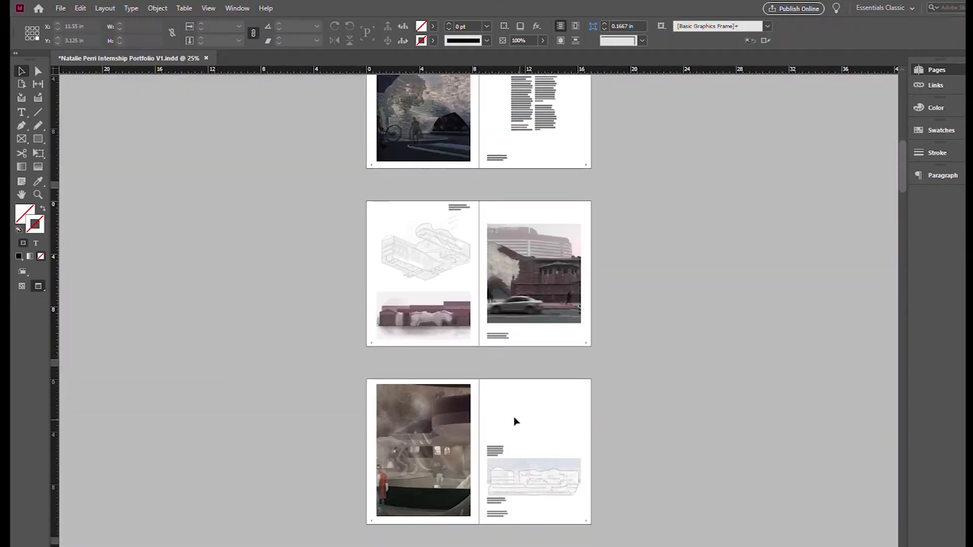
# - Move the existing gable roof caption from page 7 to directly above the elevation on page 4
pyautogui.moveTo(495, 449); pyautogui.dragTo(455, 284)
pyautogui.scroll(1, 455, 285)
pyautogui.scroll(2, 456, 287)
pyautogui.press('w')
pyautogui.press('w')
pyautogui.scroll(-2, 558, 304)
pyautogui.scroll(2, 529, 253)
pyautogui.press('w')
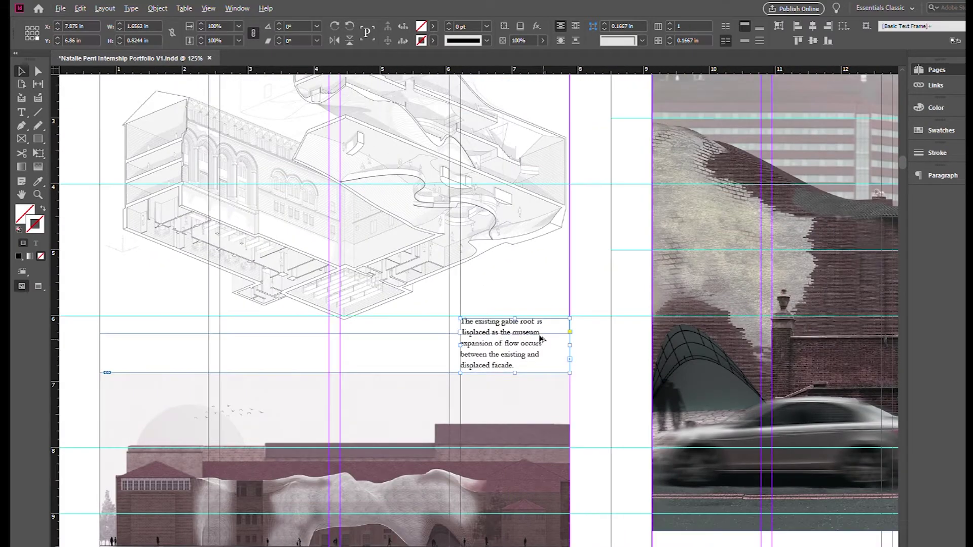
# - Try a slightly higher position for the gable roof caption above the elevation on page 4
pyautogui.click(608, 359)
pyautogui.press('w')
pyautogui.scroll(-2, 608, 358)
pyautogui.click(539, 284)
pyautogui.press('w')
pyautogui.moveTo(539, 285)
pyautogui.mouseDown()
pyautogui.moveTo(539, 274)
pyautogui.moveTo(516, 286)
pyautogui.moveTo(517, 272)
pyautogui.moveTo(542, 271)
pyautogui.mouseUp()
pyautogui.click(616, 339)
pyautogui.press('w')
pyautogui.press('w')
pyautogui.hotkey('ctrl', 'z')
pyautogui.click(616, 218)
pyautogui.click(622, 271)
pyautogui.scroll(2, 632, 159)
pyautogui.press('w')
pyautogui.scroll(-3, 578, 388)
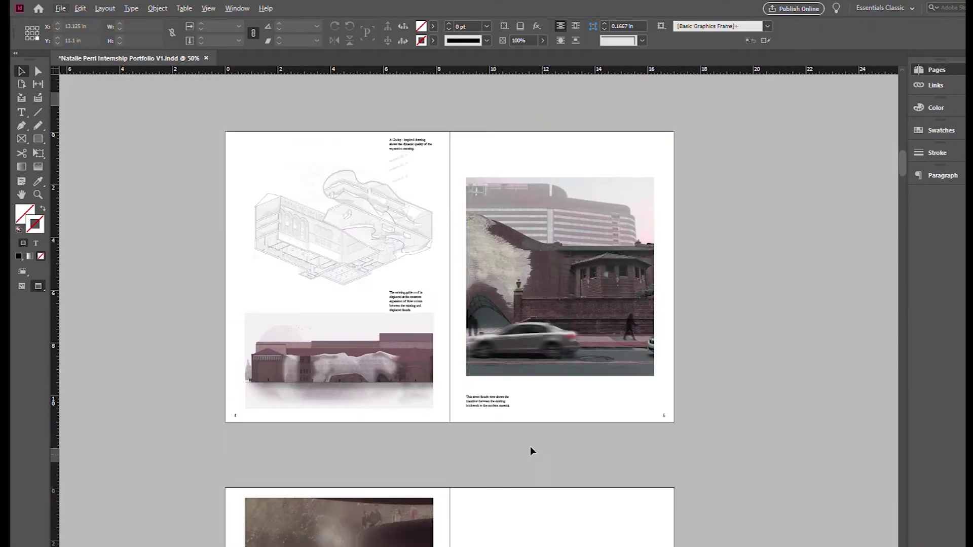
# - Move the street facade caption directly under the rendering on page 5 and stack the gable roof caption beneath it
pyautogui.scroll(2, 493, 412)
pyautogui.click(487, 402)
pyautogui.moveTo(455, 421); pyautogui.dragTo(458, 424)
pyautogui.click(533, 430)
pyautogui.press('w')
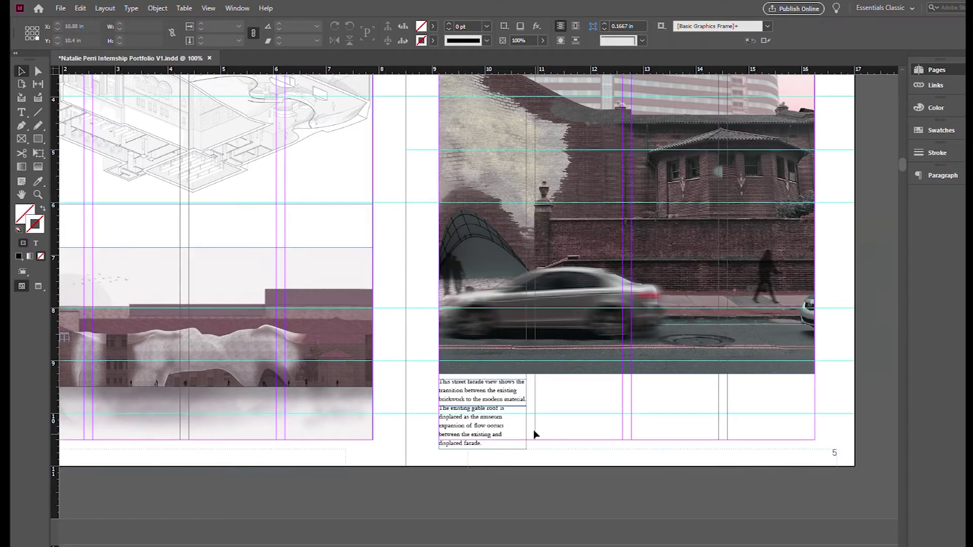
pyautogui.scroll(2, 534, 430)
pyautogui.moveTo(471, 372); pyautogui.dragTo(471, 368)
pyautogui.click(602, 388)
# - Move the Choisy-inspired drawing's caption beneath the axonometric and return the gable roof caption to just above the elevation on page 4
pyautogui.scroll(-3, 605, 385)
pyautogui.moveTo(416, 133); pyautogui.dragTo(428, 340)
pyautogui.press('w')
pyautogui.scroll(1, 443, 372)
pyautogui.click(480, 424)
pyautogui.scroll(-3, 487, 425)
pyautogui.moveTo(539, 447); pyautogui.dragTo(424, 295)
pyautogui.press('w')
pyautogui.scroll(3, 425, 295)
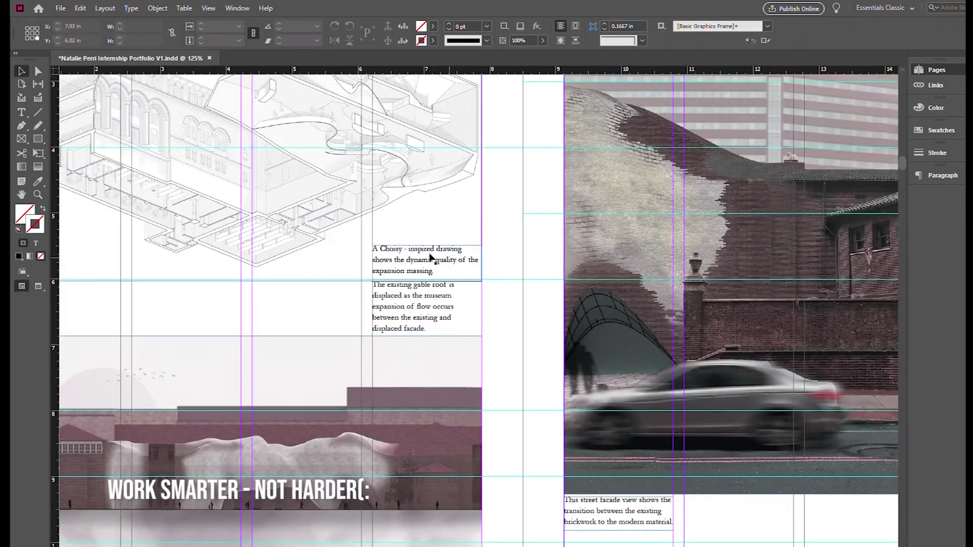
# - Raise the axonometric's caption to leave a gap above the gable roof caption on page 4
pyautogui.click(404, 260)
pyautogui.press('w')
pyautogui.scroll(-4, 527, 332)
pyautogui.click(478, 293)
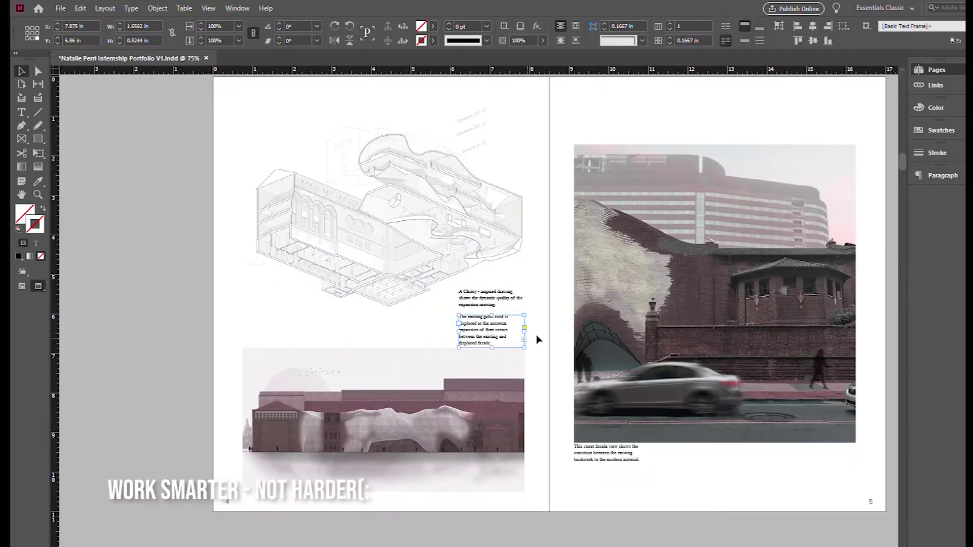
pyautogui.scroll(-2, 471, 276)
pyautogui.scroll(3, 471, 276)
pyautogui.click(393, 250)
pyautogui.press('w')
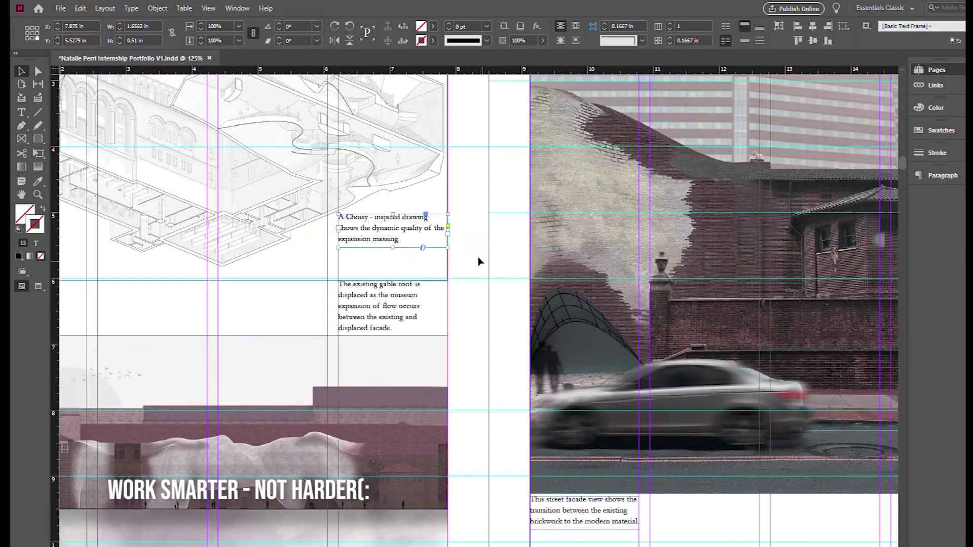
# - Leave a small gap between the street facade rendering and its caption on page 5, setting the caption at about Y 9.83 in
pyautogui.scroll(-2, 479, 261)
pyautogui.scroll(3, 391, 358)
pyautogui.click(403, 380)
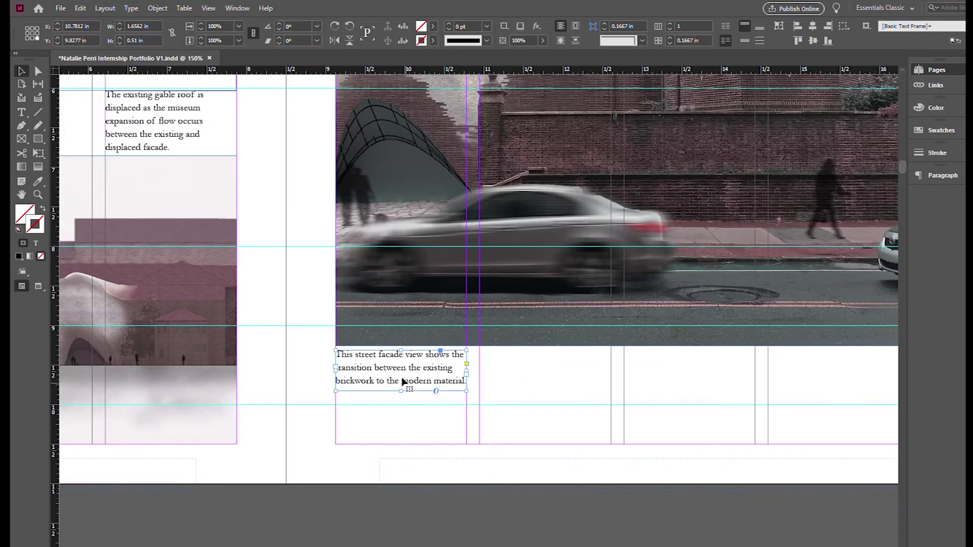
pyautogui.click(557, 430)
# - Set the gable roof caption aside below the spread and raise the elevation against the axonometric on page 4
pyautogui.scroll(-3, 557, 430)
pyautogui.moveTo(497, 297); pyautogui.dragTo(575, 487)
pyautogui.moveTo(458, 405); pyautogui.dragTo(458, 371)
pyautogui.click(532, 527)
pyautogui.press('w')
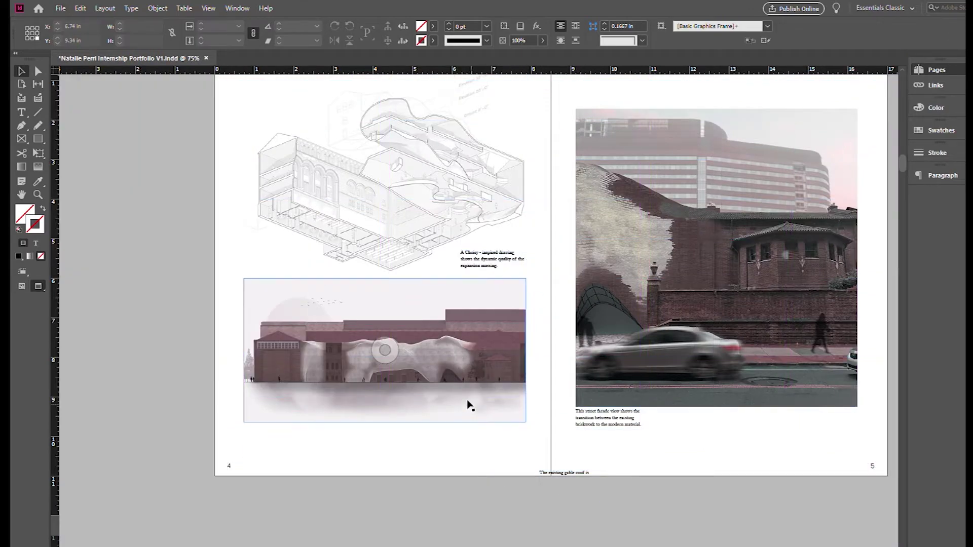
# - Place the gable roof caption beneath the elevation, flush with its outer edge and ending at page 4's bottom margin
pyautogui.moveTo(564, 473); pyautogui.dragTo(485, 424)
pyautogui.click(545, 461)
pyautogui.press('w')
pyautogui.scroll(3, 516, 441)
pyautogui.click(473, 441)
pyautogui.click(552, 465)
pyautogui.scroll(-1, 550, 465)
pyautogui.click(495, 441)
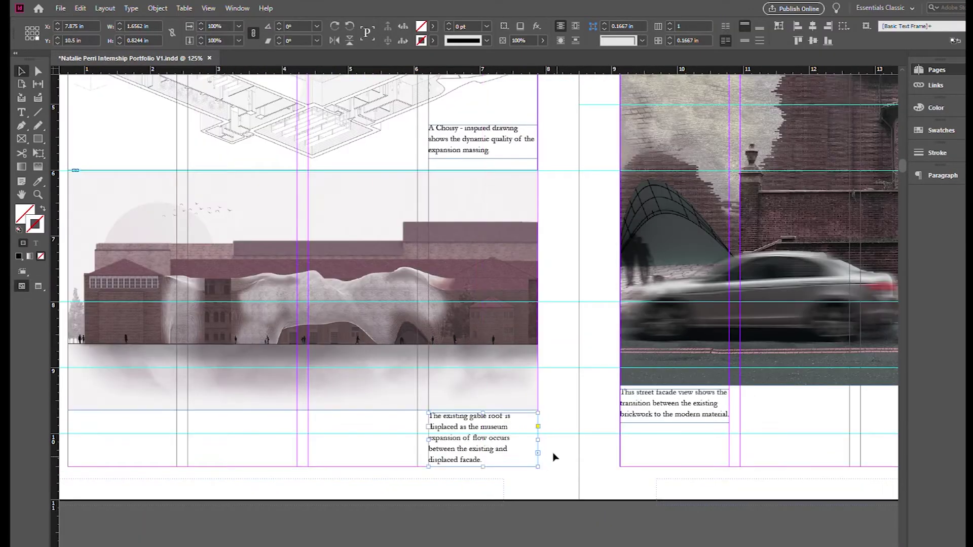
# - Crop the elevation's lower edge level with the facade rendering and align both captions beneath, with the facade caption at Y 9.885 in
pyautogui.click(374, 406)
pyautogui.moveTo(303, 410); pyautogui.dragTo(303, 389)
pyautogui.moveTo(467, 437); pyautogui.dragTo(467, 418)
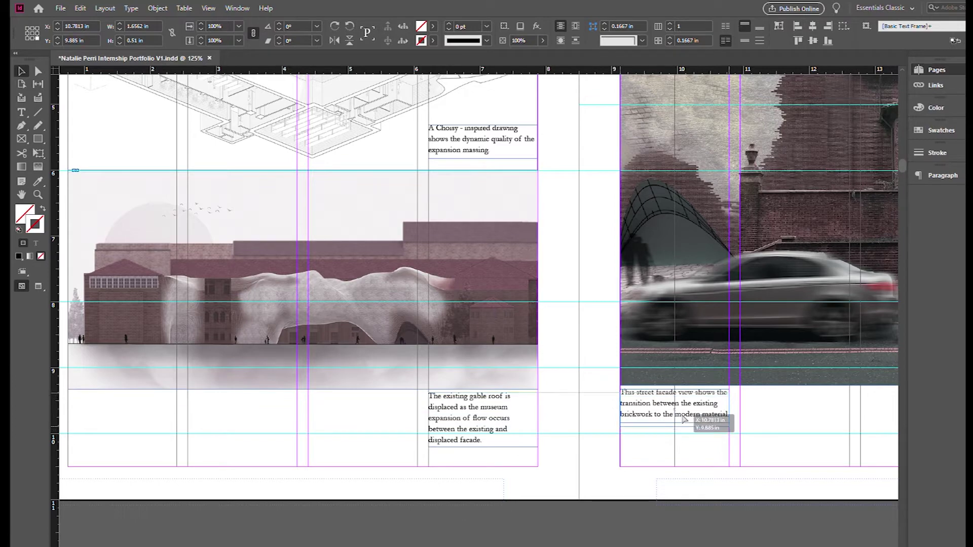
pyautogui.moveTo(684, 419); pyautogui.dragTo(684, 423)
pyautogui.click(294, 389)
pyautogui.moveTo(323, 386); pyautogui.dragTo(324, 385)
pyautogui.click(582, 416)
pyautogui.press('w')
pyautogui.scroll(-3, 603, 417)
pyautogui.scroll(1, 598, 416)
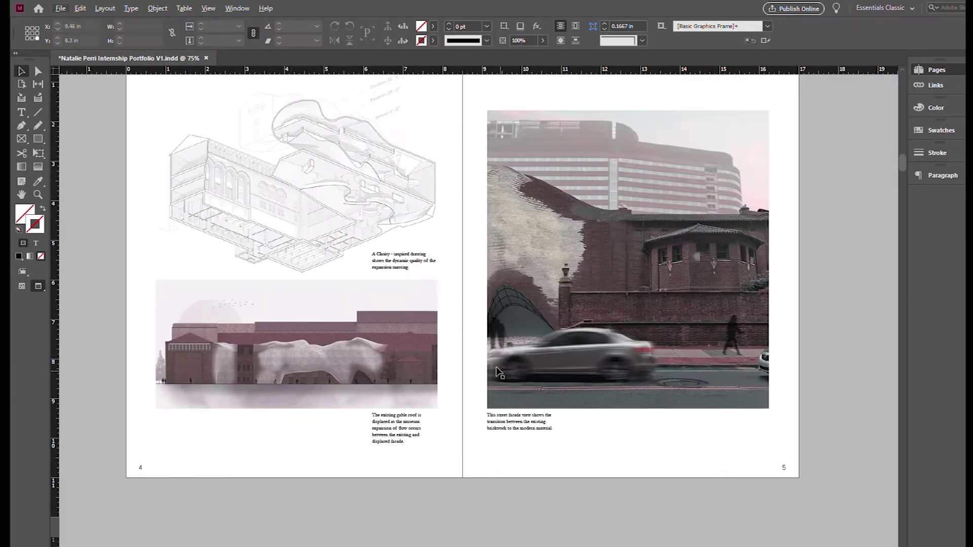
# - Move the Choisy-inspired drawing's caption back above the axonometric on page 4 and check the spread in preview mode
pyautogui.moveTo(431, 246)
pyautogui.mouseDown()
pyautogui.moveTo(452, 323)
pyautogui.moveTo(437, 134)
pyautogui.moveTo(437, 152)
pyautogui.mouseUp()
pyautogui.press('w')
pyautogui.click(474, 457)
pyautogui.press('w')
pyautogui.click(456, 284)
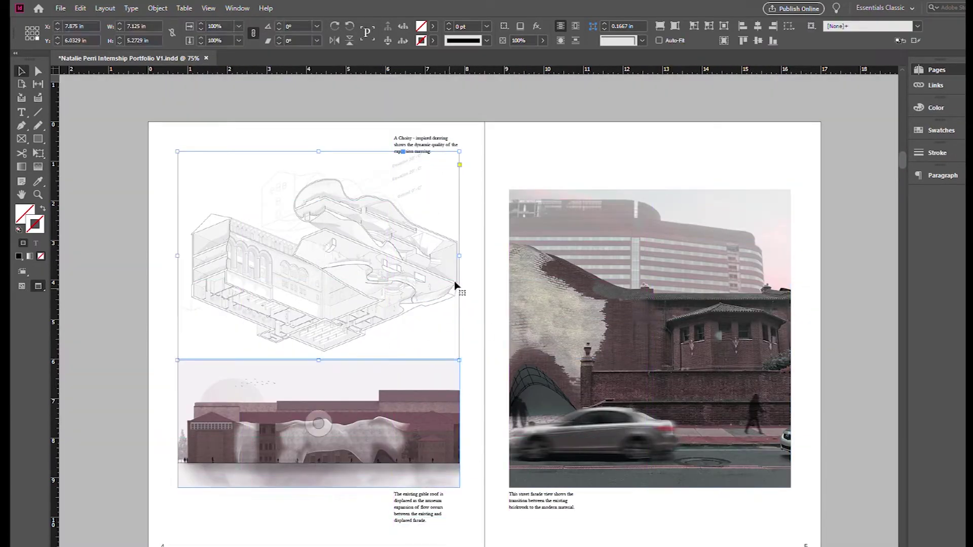
pyautogui.doubleClick(330, 198)
pyautogui.click(451, 268)
pyautogui.scroll(1, 452, 268)
pyautogui.scroll(-2, 370, 257)
pyautogui.click(658, 456)
pyautogui.press('w')
pyautogui.press('w')
pyautogui.moveTo(637, 483); pyautogui.dragTo(693, 421)
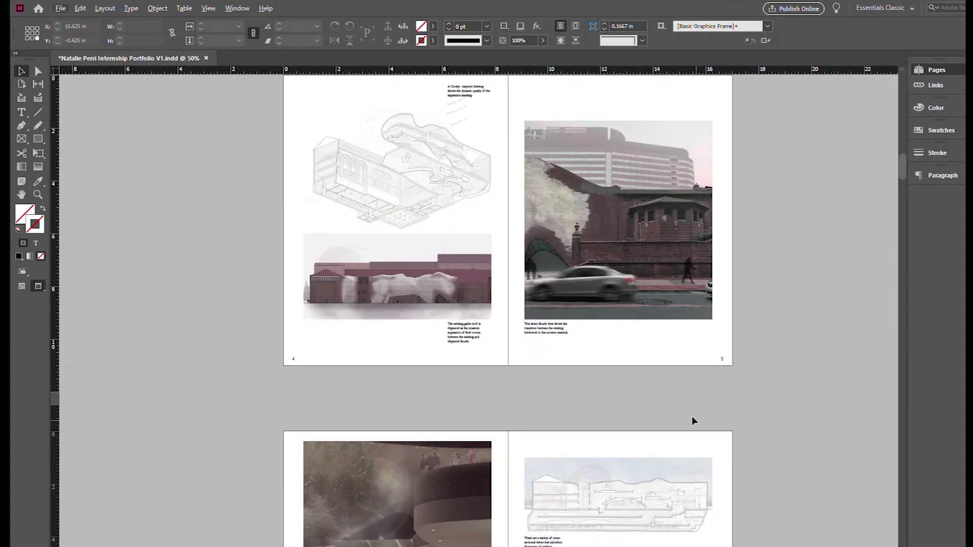
# - Try the page 4 layout without the axonometric and elevation captions on the page
pyautogui.scroll(1, 572, 473)
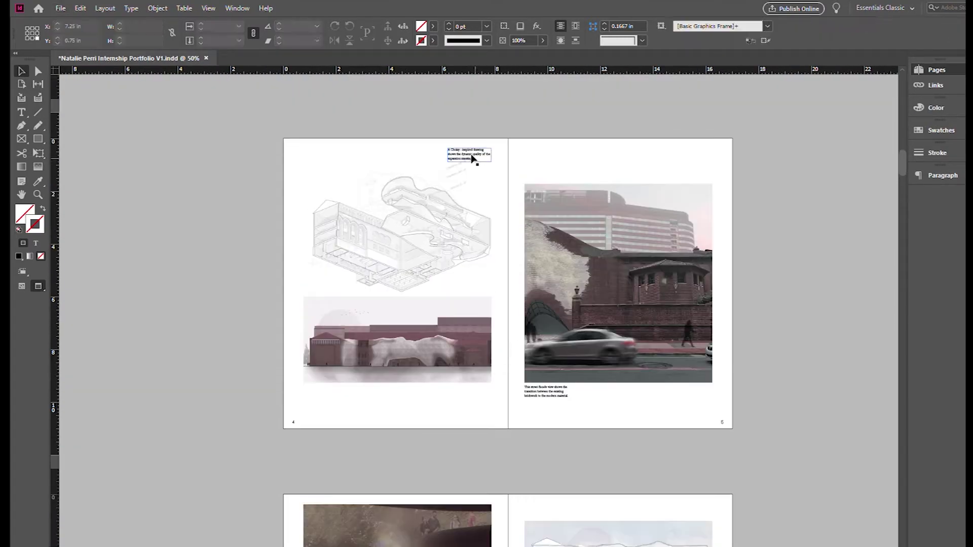
pyautogui.moveTo(396, 159); pyautogui.dragTo(397, 176)
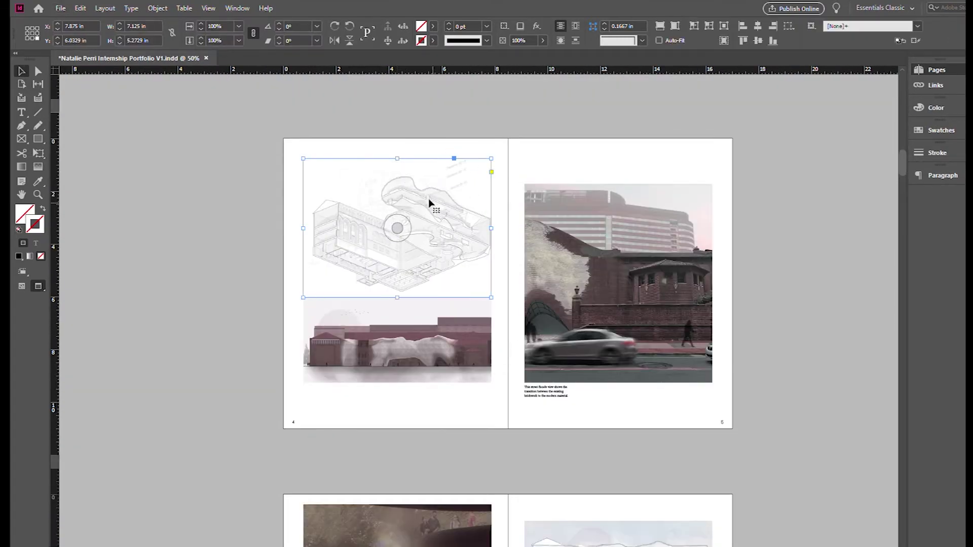
pyautogui.moveTo(397, 186); pyautogui.dragTo(396, 186)
pyautogui.press('v')
pyautogui.click(588, 433)
pyautogui.hotkey('ctrl', 'z')
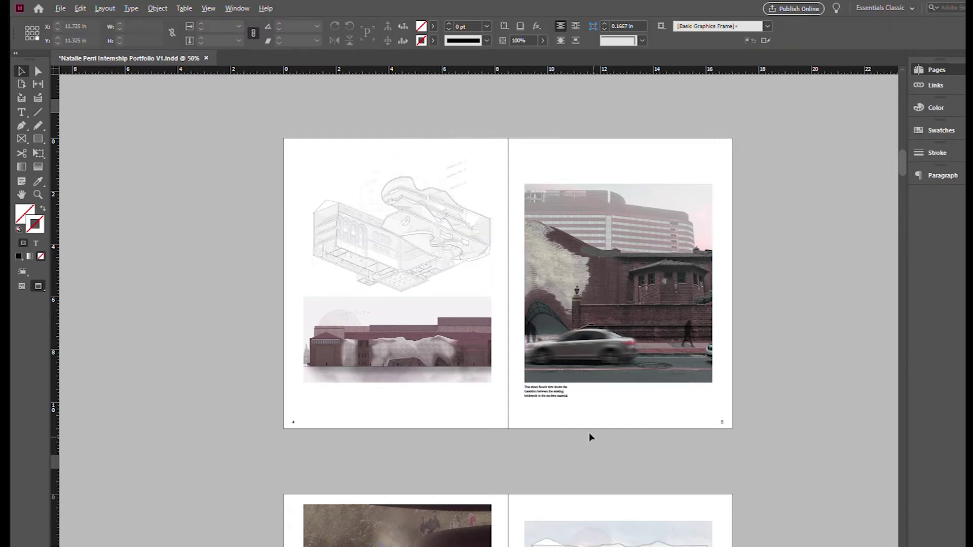
# - Return the axonometric caption above its drawing and the gable roof caption beneath the elevation on page 4
pyautogui.scroll(-1, 588, 432)
pyautogui.click(440, 309)
pyautogui.moveTo(543, 453); pyautogui.dragTo(485, 371)
pyautogui.press('w')
pyautogui.moveTo(358, 315); pyautogui.dragTo(418, 267)
pyautogui.scroll(1, 417, 268)
pyautogui.click(510, 356)
pyautogui.press('w')
pyautogui.scroll(-2, 507, 304)
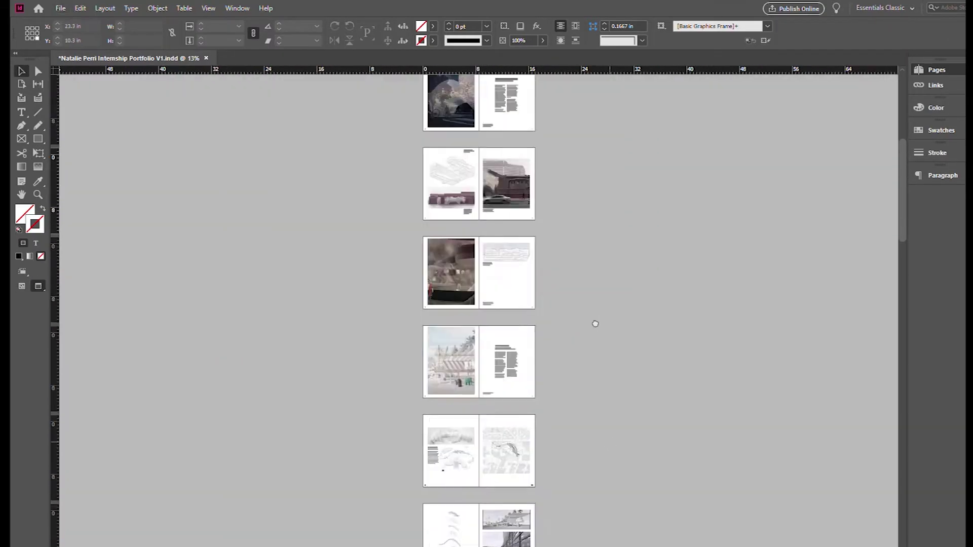
# - Place the floor plan on page 7, in the empty area below the section drawing
pyautogui.scroll(3, 543, 271)
pyautogui.scroll(-1, 547, 246)
pyautogui.scroll(1, 604, 273)
pyautogui.scroll(1, 441, 260)
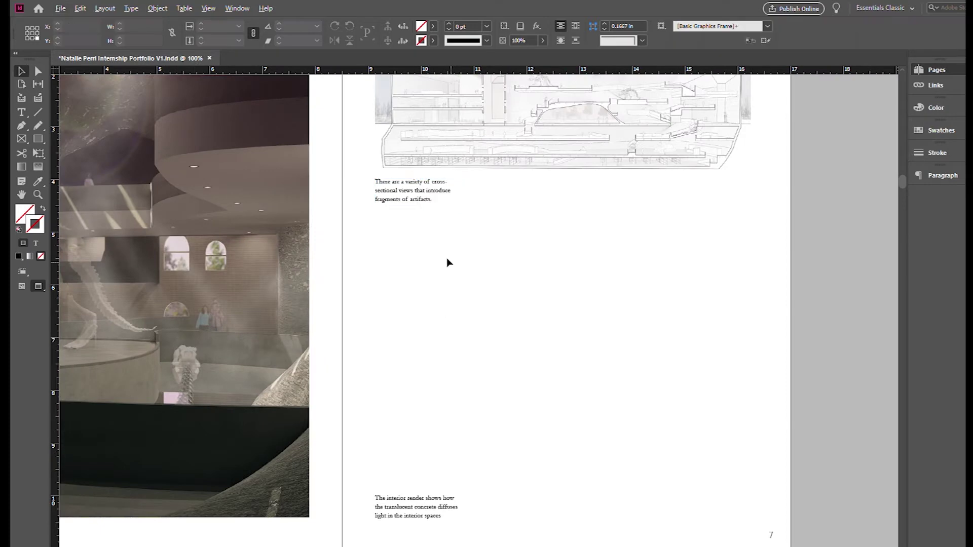
pyautogui.scroll(-2, 557, 366)
pyautogui.scroll(-1, 607, 395)
pyautogui.moveTo(577, 334); pyautogui.dragTo(502, 248)
pyautogui.moveTo(504, 239); pyautogui.dragTo(503, 312)
pyautogui.press('w')
pyautogui.scroll(1, 507, 304)
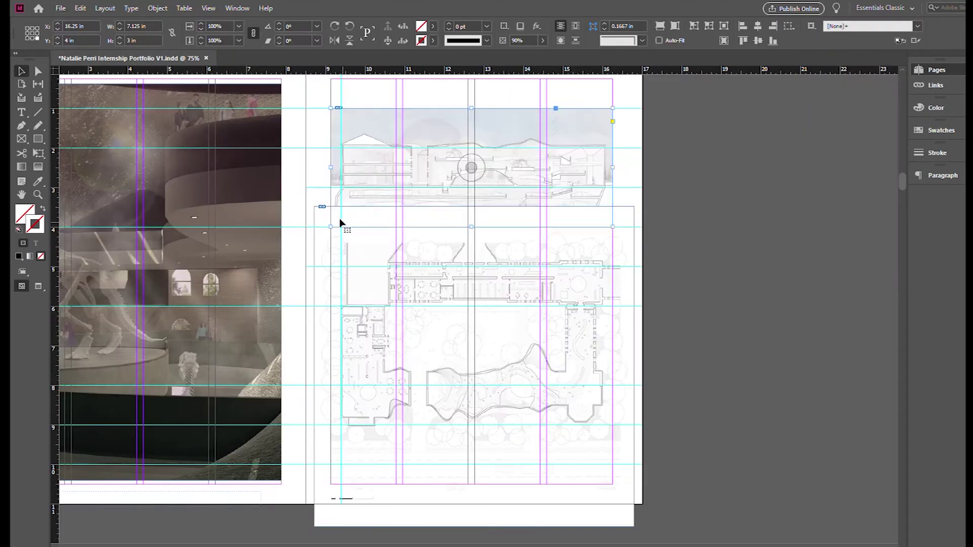
# - Match the floor plan's building width to the section drawing above, using a vertical guide at 16.06 in
pyautogui.moveTo(605, 109); pyautogui.dragTo(605, 108)
pyautogui.scroll(1, 605, 111)
pyautogui.scroll(-1, 608, 152)
pyautogui.click(680, 180)
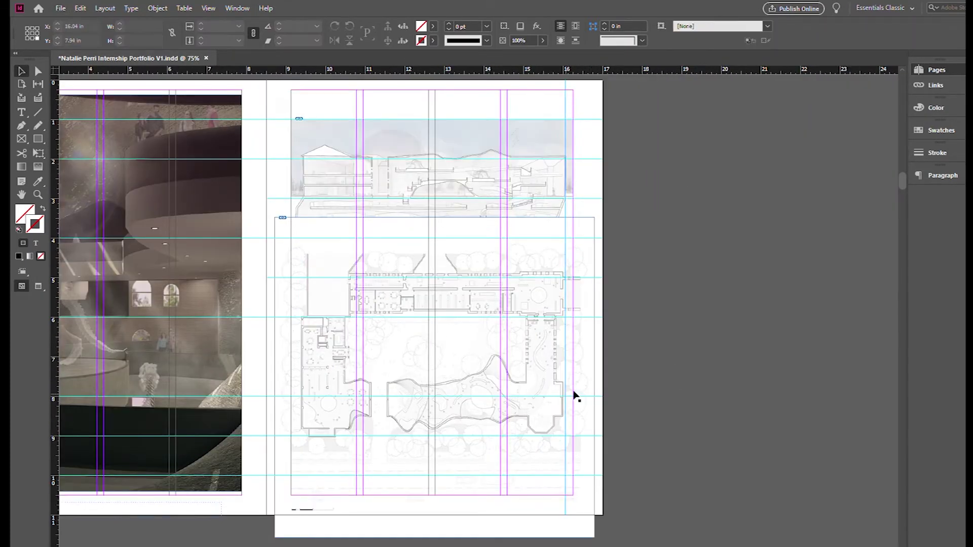
pyautogui.click(575, 395)
pyautogui.press('e')
pyautogui.moveTo(595, 378); pyautogui.dragTo(599, 378)
pyautogui.hotkey('ctrl', 'z')
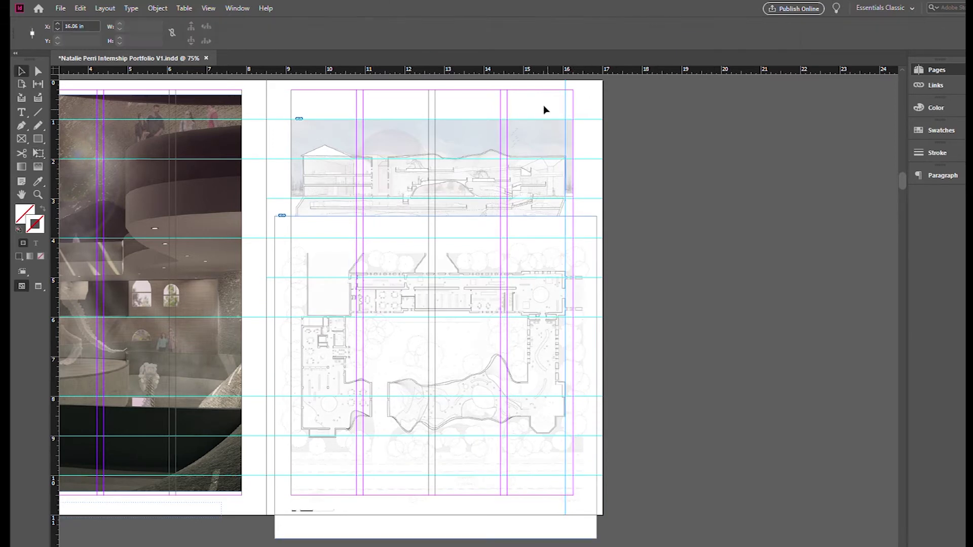
# - Crop the floor plan's frame to the page 7 margins, 7.125 in wide, with its top edge below the section's caption
pyautogui.moveTo(432, 251); pyautogui.dragTo(433, 253)
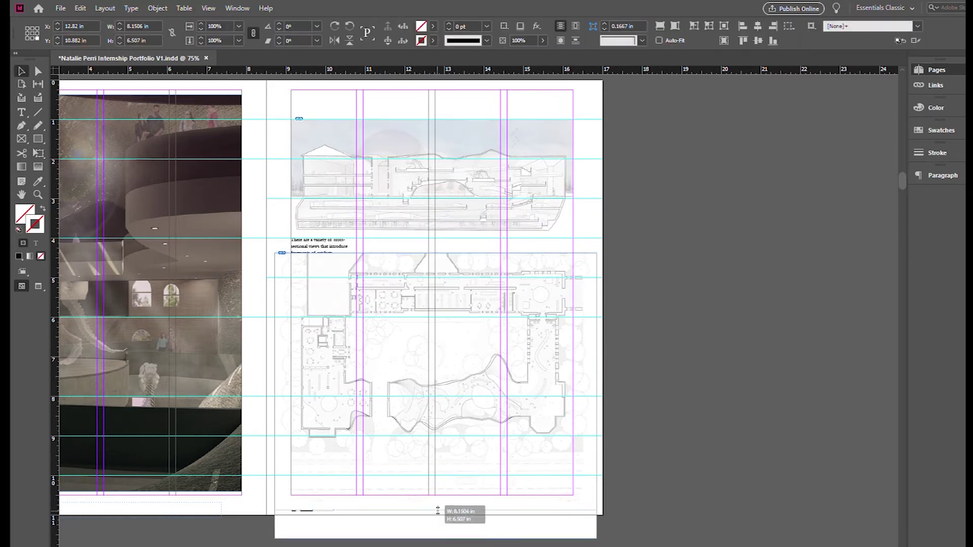
pyautogui.moveTo(437, 509); pyautogui.dragTo(438, 495)
pyautogui.moveTo(597, 378); pyautogui.dragTo(571, 378)
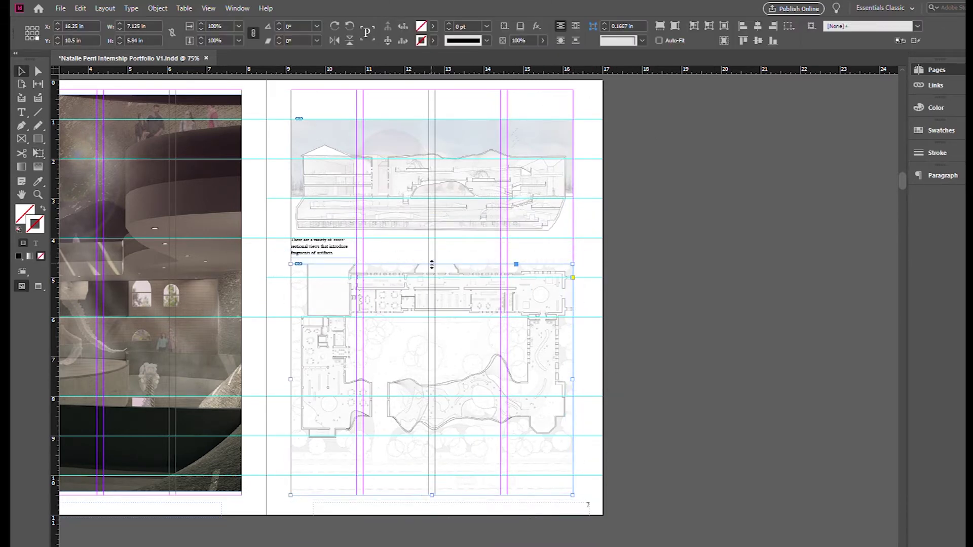
pyautogui.click(667, 301)
pyautogui.press('w')
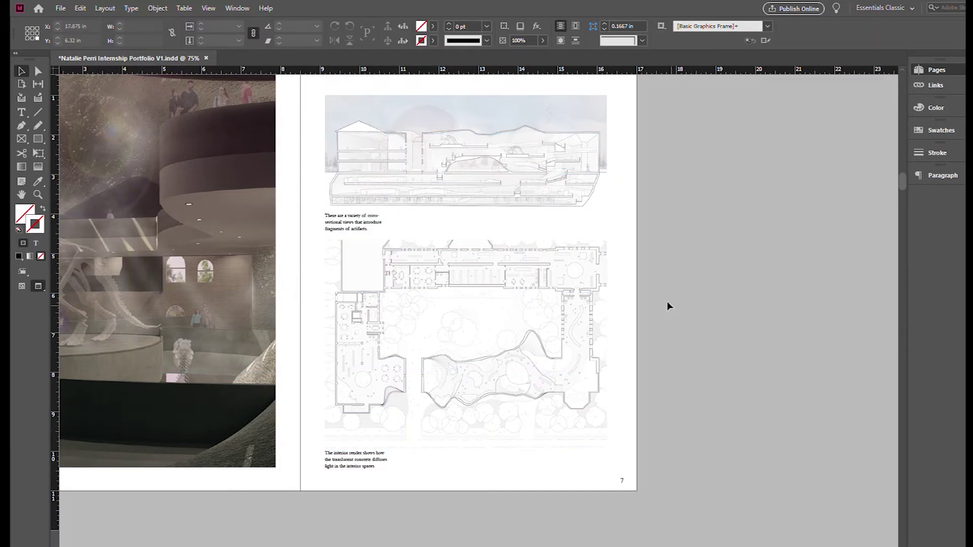
# - Move the section drawing and its caption up to the top margin of page 7
pyautogui.moveTo(617, 230); pyautogui.dragTo(652, 284)
pyautogui.press('w')
pyautogui.moveTo(628, 280); pyautogui.dragTo(362, 229)
pyautogui.moveTo(491, 265); pyautogui.dragTo(491, 236)
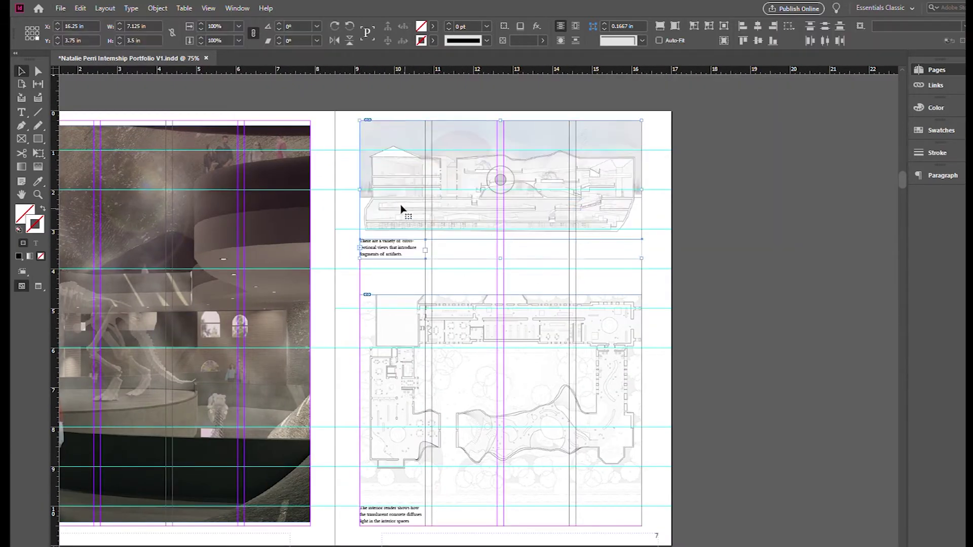
# - Extend the interior rendering's frame on page 6 toward the top margin to line up with the section drawing opposite
pyautogui.hscroll(-5, 398, 245)
pyautogui.scroll(-2, 397, 246)
pyautogui.click(284, 481)
pyautogui.scroll(5, 284, 481)
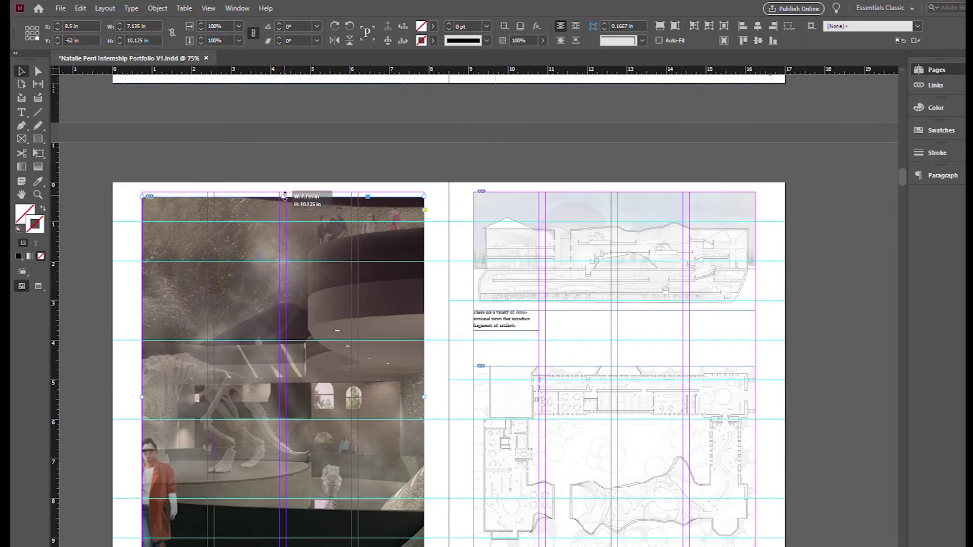
# - Reposition the floor plan on page 7 between the two captions, nudging the image inside its frame, and preview the page
pyautogui.hscroll(7, 480, 207)
pyautogui.scroll(-7, 480, 207)
pyautogui.click(438, 209)
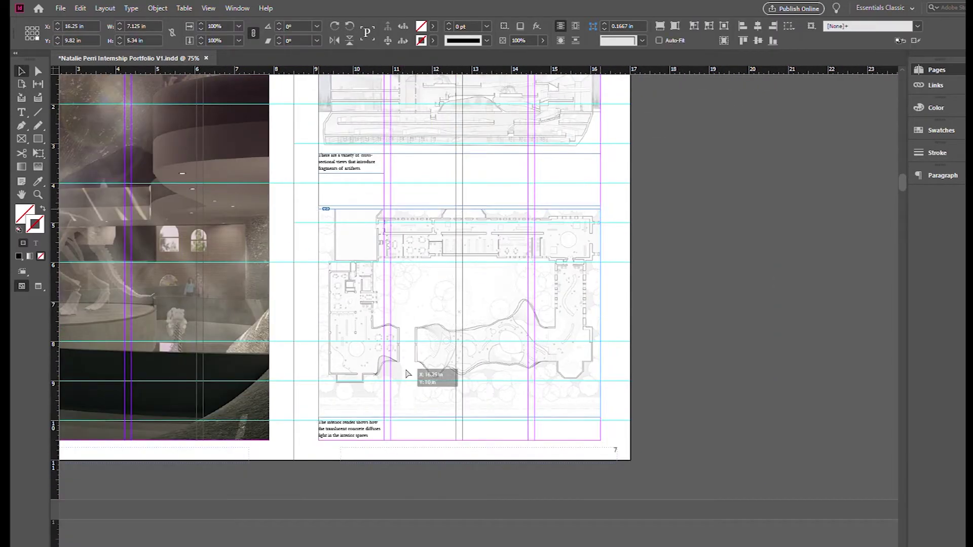
pyautogui.moveTo(408, 374); pyautogui.dragTo(408, 350)
pyautogui.scroll(3, 448, 207)
pyautogui.scroll(-6, 476, 193)
pyautogui.moveTo(466, 356); pyautogui.dragTo(467, 386)
pyautogui.scroll(-1, 468, 384)
pyautogui.scroll(2, 579, 378)
pyautogui.doubleClick(566, 330)
pyautogui.moveTo(564, 329); pyautogui.dragTo(564, 341)
pyautogui.click(673, 314)
pyautogui.press('w')
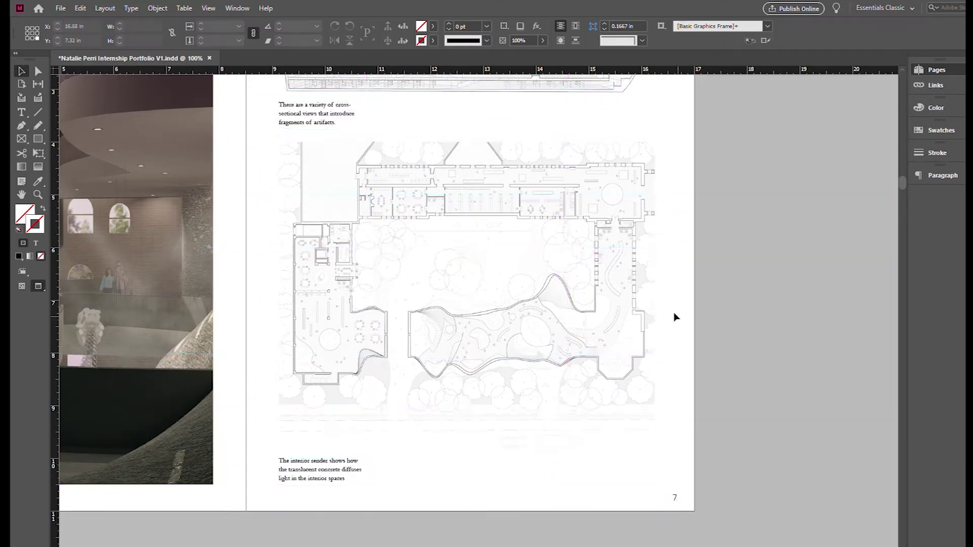
# - Rewrite the caption below the floor plan on page 7 so it opens with "In plan, note how the architecture"
pyautogui.scroll(-2, 674, 314)
pyautogui.scroll(1, 705, 415)
pyautogui.hotkey('ctrl', '=')
pyautogui.hotkey('ctrl', '=')
pyautogui.hotkey('ctrl', '=')
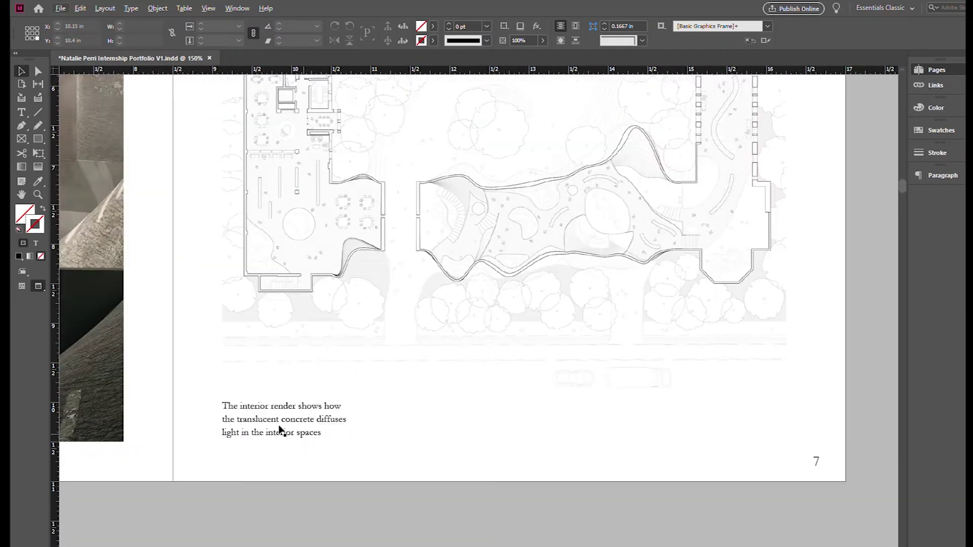
pyautogui.tripleClick(278, 432)
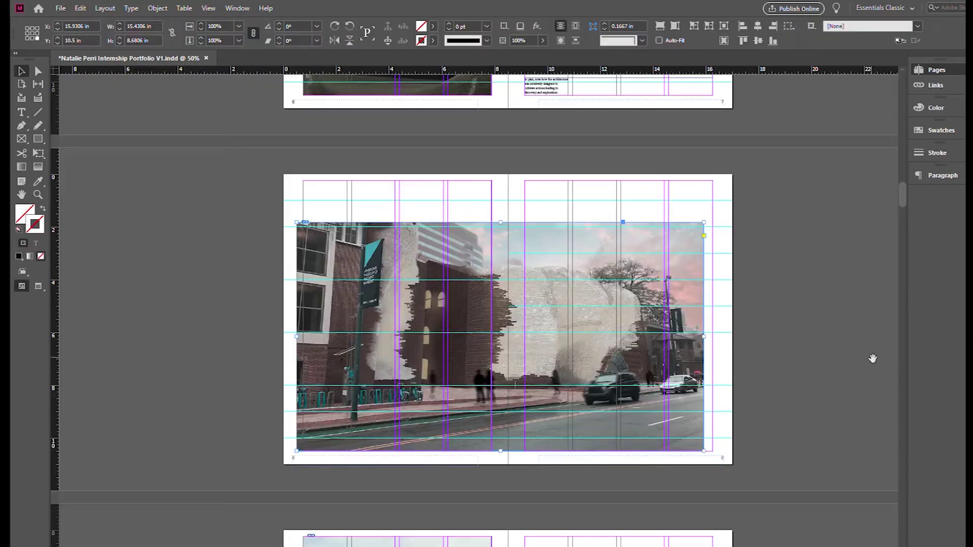
# - Stretch the exterior street rendering's frame on pages 8 and 9 to the outer and top margins, 15.5 in wide
pyautogui.moveTo(463, 400); pyautogui.dragTo(469, 401)
pyautogui.scroll(6, 309, 446)
pyautogui.scroll(-5, 274, 265)
pyautogui.moveTo(462, 201); pyautogui.dragTo(462, 139)
pyautogui.scroll(1, 653, 354)
pyautogui.moveTo(651, 403); pyautogui.dragTo(655, 404)
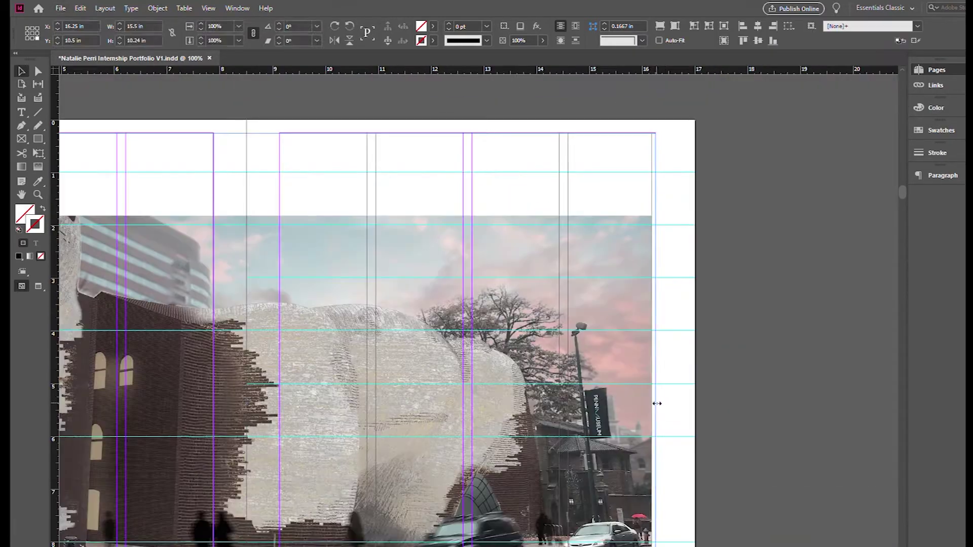
pyautogui.click(679, 254)
# - Enlarge the street rendering to about 18.35 by 10.32 in, shift it sideways within the spread's margins, and preview its detail
pyautogui.scroll(2, 654, 243)
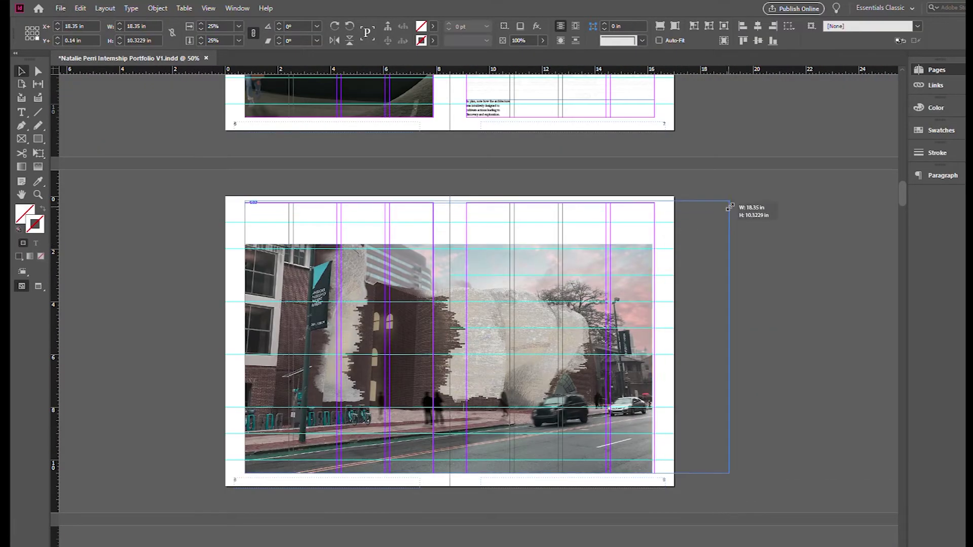
pyautogui.moveTo(730, 206); pyautogui.dragTo(730, 205)
pyautogui.moveTo(591, 307); pyautogui.dragTo(556, 308)
pyautogui.click(504, 183)
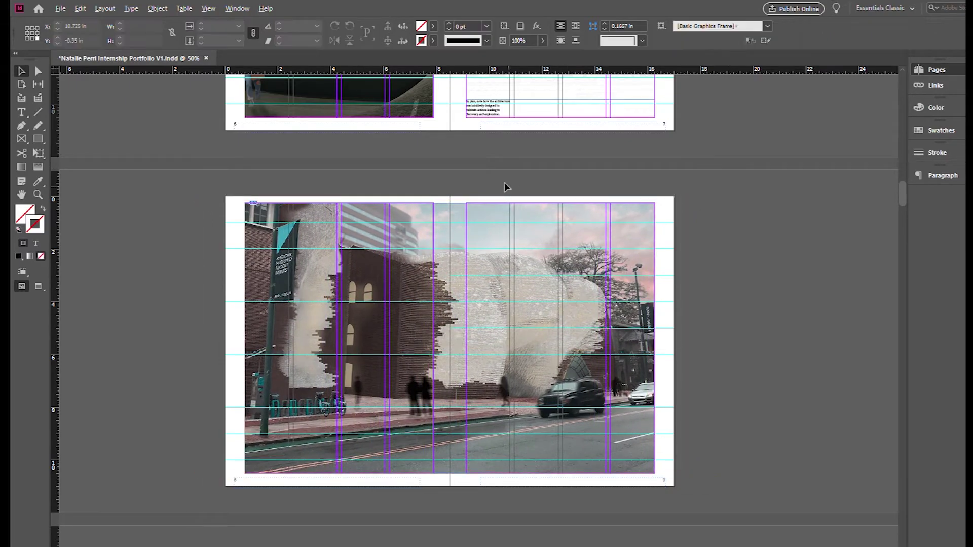
pyautogui.scroll(2, 505, 185)
pyautogui.press('w')
pyautogui.scroll(-2, 424, 233)
pyautogui.scroll(6, 333, 268)
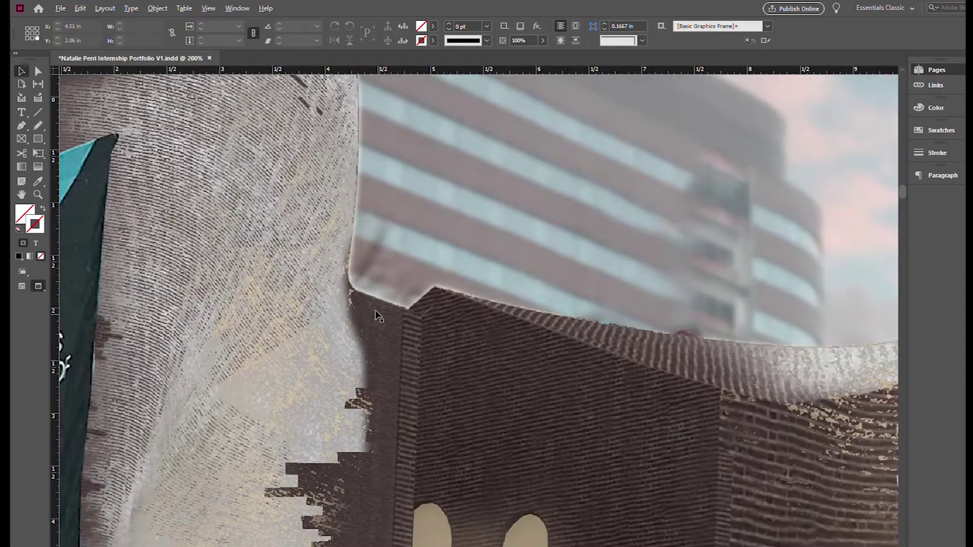
# - Move the axonometric drawing and its caption lower on page 4 and preview the spread
pyautogui.scroll(-7, 376, 315)
pyautogui.scroll(2, 630, 326)
pyautogui.scroll(-1, 584, 371)
pyautogui.moveTo(616, 358); pyautogui.dragTo(582, 436)
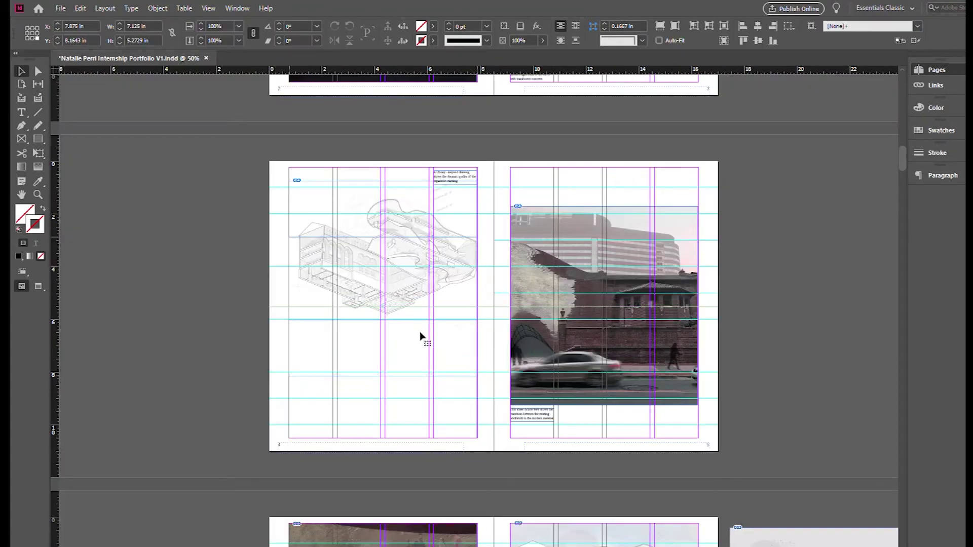
pyautogui.moveTo(420, 332); pyautogui.dragTo(420, 333)
pyautogui.moveTo(445, 179); pyautogui.dragTo(441, 382)
pyautogui.press('w')
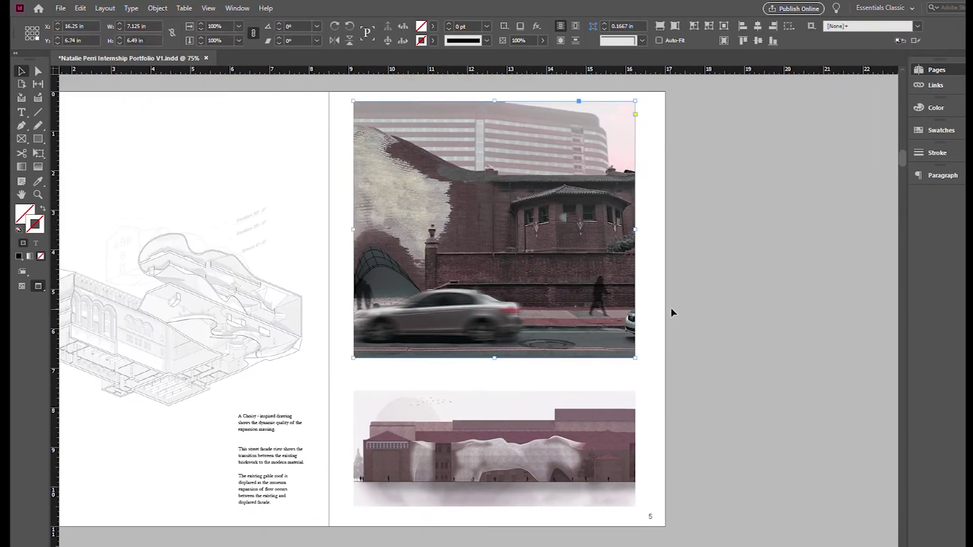
# - Shift the street facade view down slightly on page 5 and extend its frame's top edge to the top margin
pyautogui.press('w')
pyautogui.moveTo(585, 331)
pyautogui.mouseDown()
pyautogui.moveTo(589, 315)
pyautogui.moveTo(589, 332)
pyautogui.mouseUp()
pyautogui.hotkey('ctrl', 'z')
pyautogui.moveTo(494, 110); pyautogui.dragTo(494, 101)
pyautogui.click(647, 340)
# - Fit the elevation drawing on page 5 to the bottom margin in a frame 7.125 in wide and 3.14 in tall
pyautogui.moveTo(529, 468); pyautogui.dragTo(528, 455)
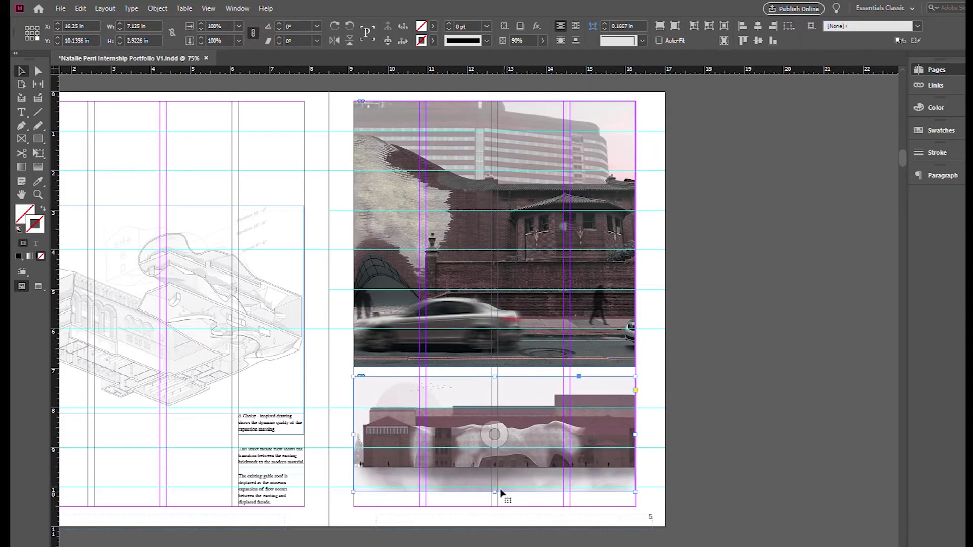
pyautogui.moveTo(496, 500); pyautogui.dragTo(497, 500)
pyautogui.moveTo(495, 377); pyautogui.dragTo(494, 377)
pyautogui.moveTo(509, 470); pyautogui.dragTo(509, 478)
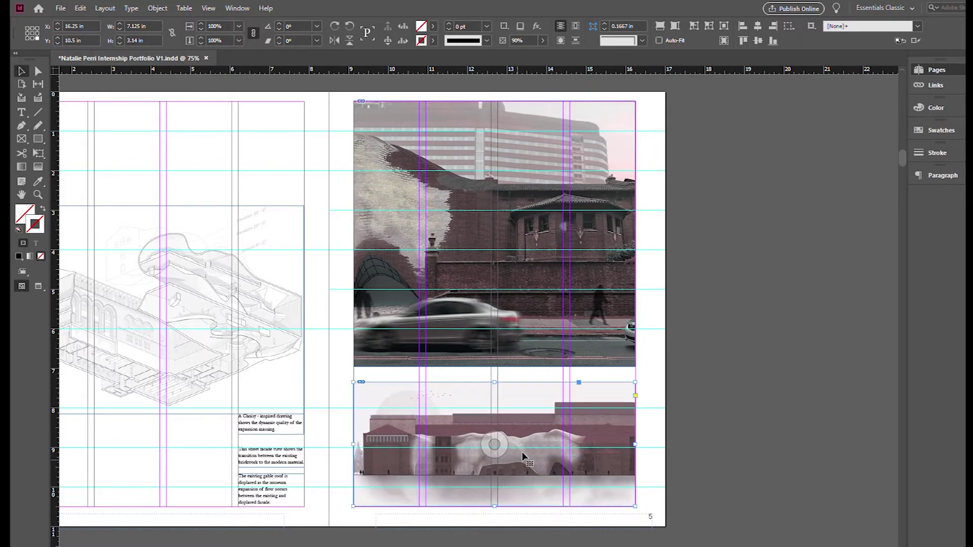
# - Extend the street facade view's bottom edge closer to the elevation on page 5 and preview the spread
pyautogui.scroll(1, 506, 469)
pyautogui.click(504, 278)
pyautogui.moveTo(492, 318); pyautogui.dragTo(492, 318)
pyautogui.click(693, 300)
pyautogui.press('w')
pyautogui.scroll(-2, 728, 354)
pyautogui.moveTo(732, 409); pyautogui.dragTo(684, 393)
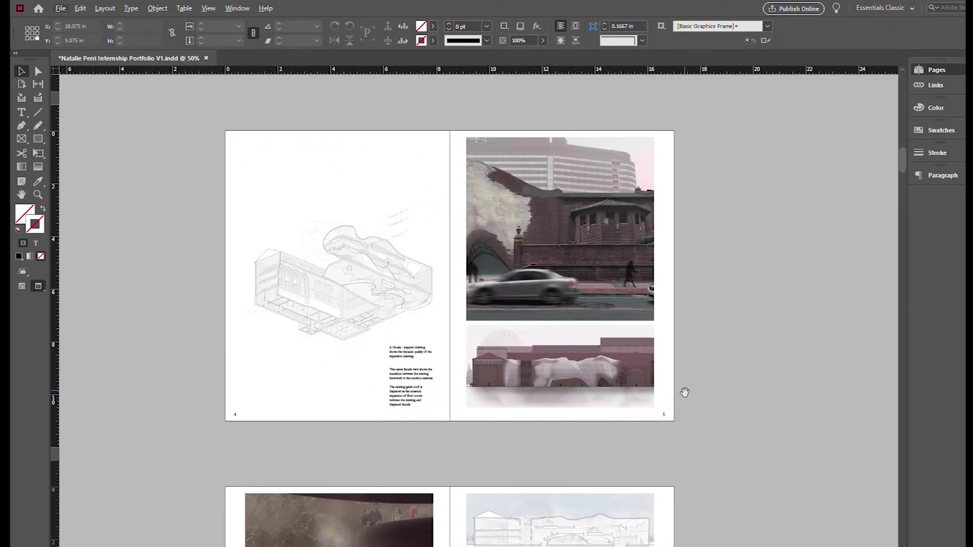
# - Delete the Choisy-inspired drawing caption and the street facade caption from page 4
pyautogui.scroll(-1, 676, 304)
pyautogui.scroll(3, 466, 329)
pyautogui.click(496, 369)
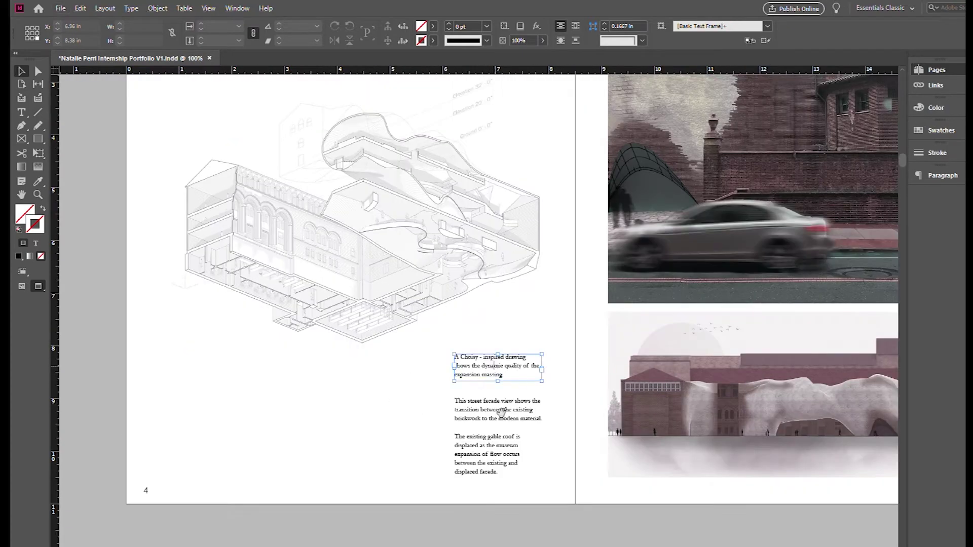
pyautogui.scroll(1, 499, 411)
pyautogui.doubleClick(445, 412)
pyautogui.click(20, 68)
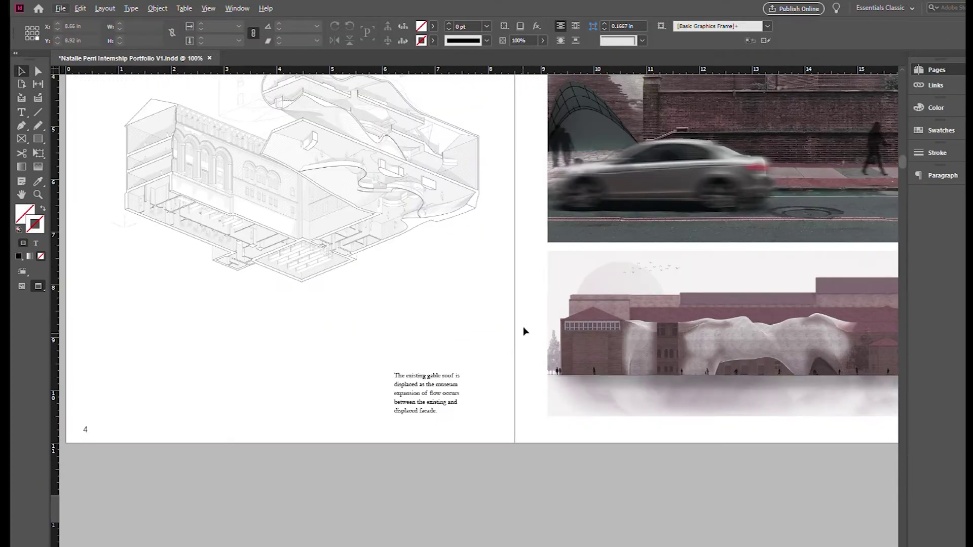
# - Rewrite the remaining caption on page 4 to begin with "In the elevation, note the transition of materials."
pyautogui.scroll(-2, 522, 326)
pyautogui.moveTo(581, 393); pyautogui.dragTo(512, 266)
pyautogui.scroll(2, 439, 205)
pyautogui.moveTo(439, 206); pyautogui.dragTo(330, 363)
pyautogui.click(363, 396)
pyautogui.hotkey('ctrl', 'z')
pyautogui.click(281, 400)
pyautogui.press('w')
pyautogui.scroll(2, 306, 396)
pyautogui.doubleClick(319, 352)
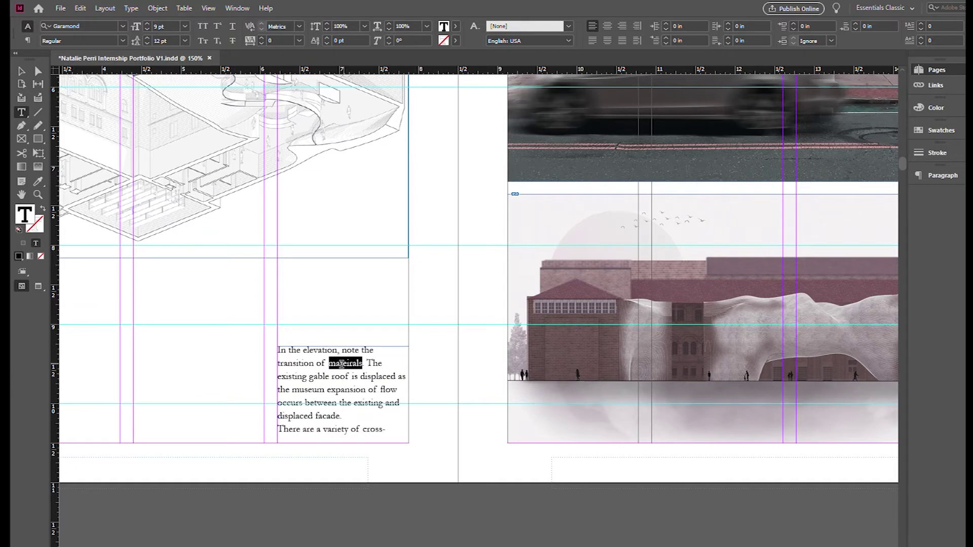
# - Shorten the elevation caption's frame to its six lines of text above page 4's bottom margin and preview the spread
pyautogui.click(21, 71)
pyautogui.moveTo(342, 346); pyautogui.dragTo(345, 366)
pyautogui.click(437, 380)
pyautogui.scroll(-4, 437, 379)
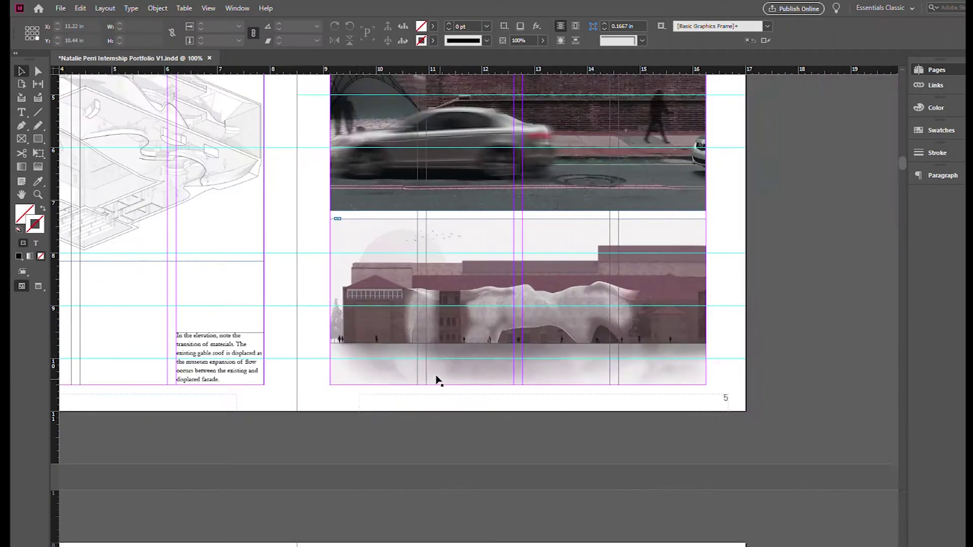
pyautogui.press('w')
pyautogui.scroll(6, 473, 306)
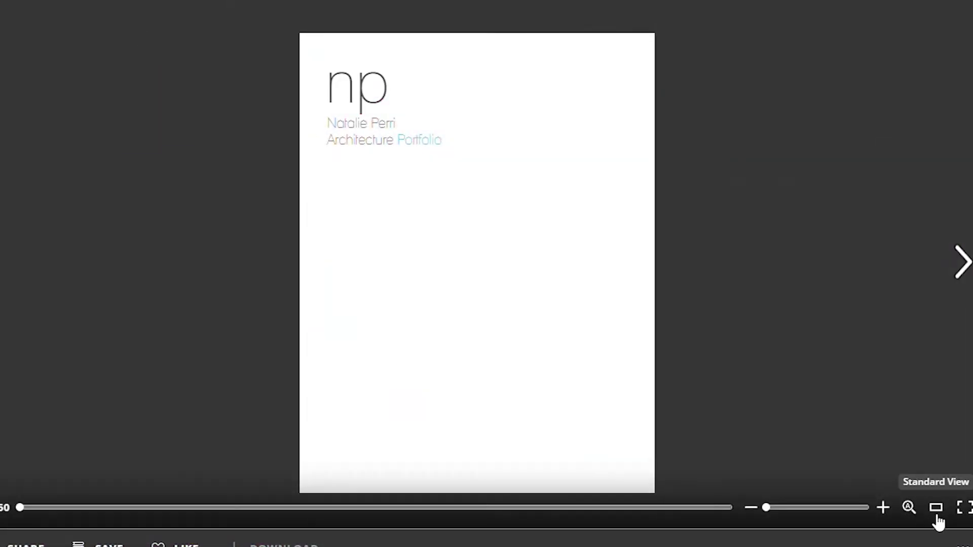
# - Switch to Issuu and page through the published portfolio from the cover and Selected Works to the Personal Artwork spread
pyautogui.click(963, 262)
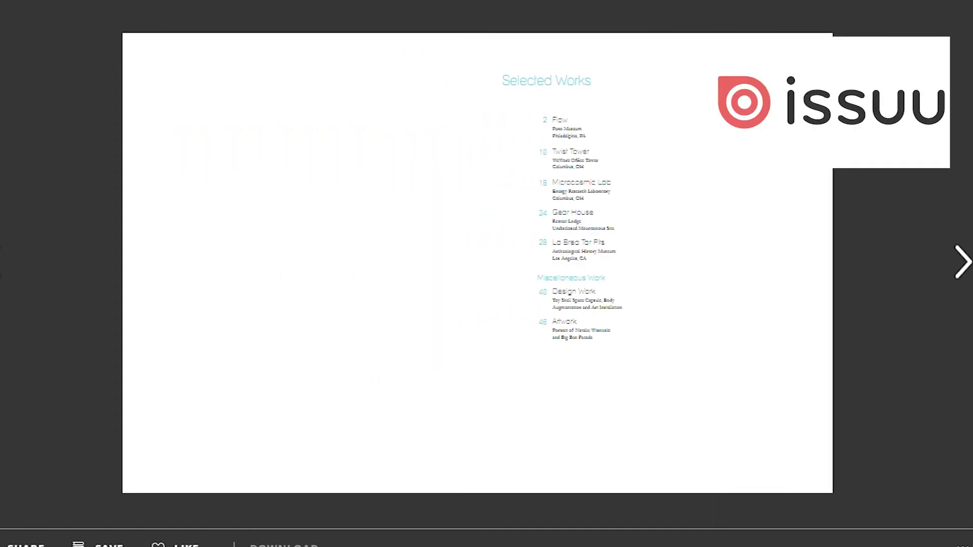
pyautogui.click(963, 262)
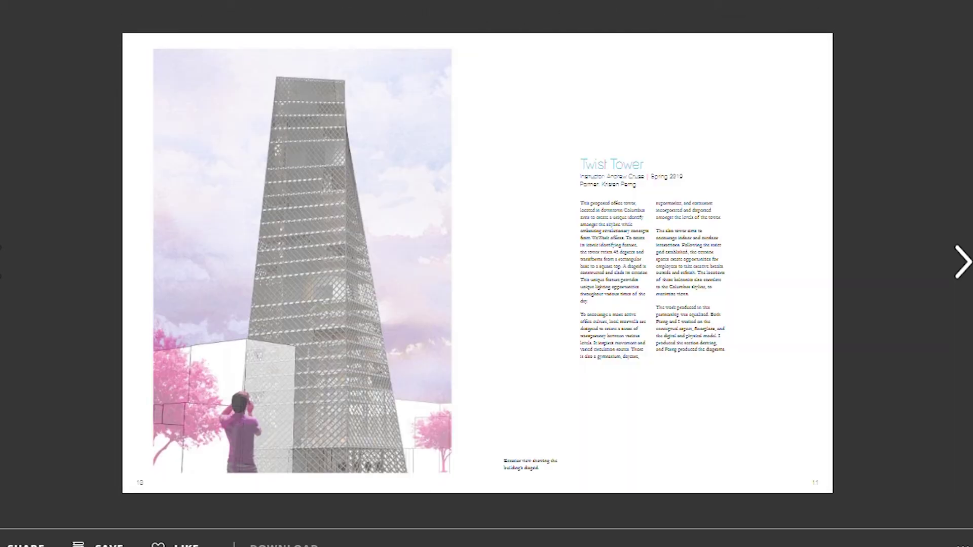
pyautogui.press('Right')
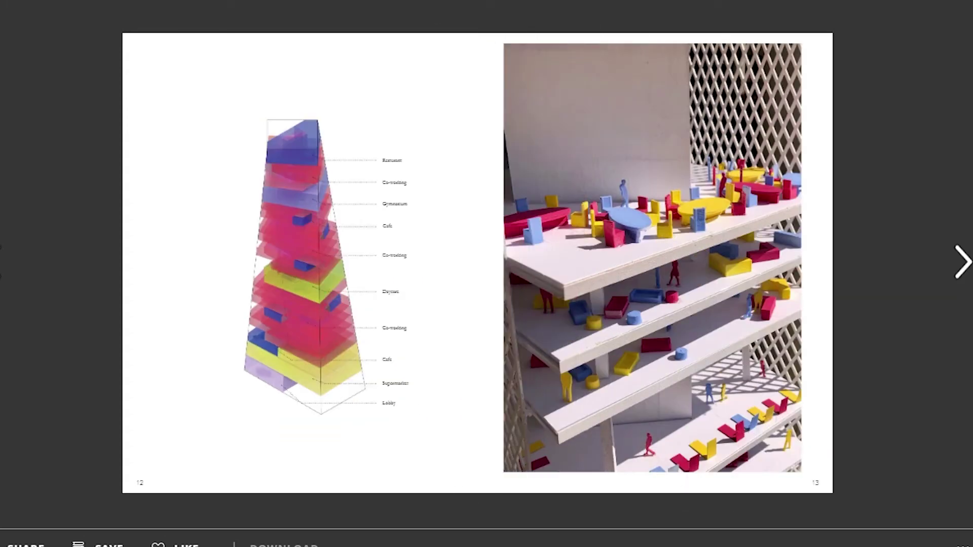
pyautogui.press('Right')
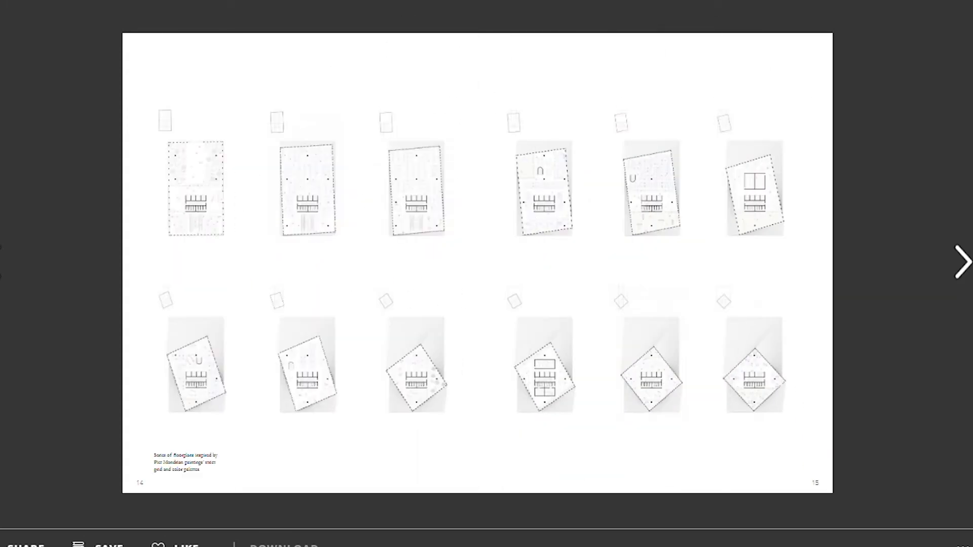
pyautogui.press('Right')
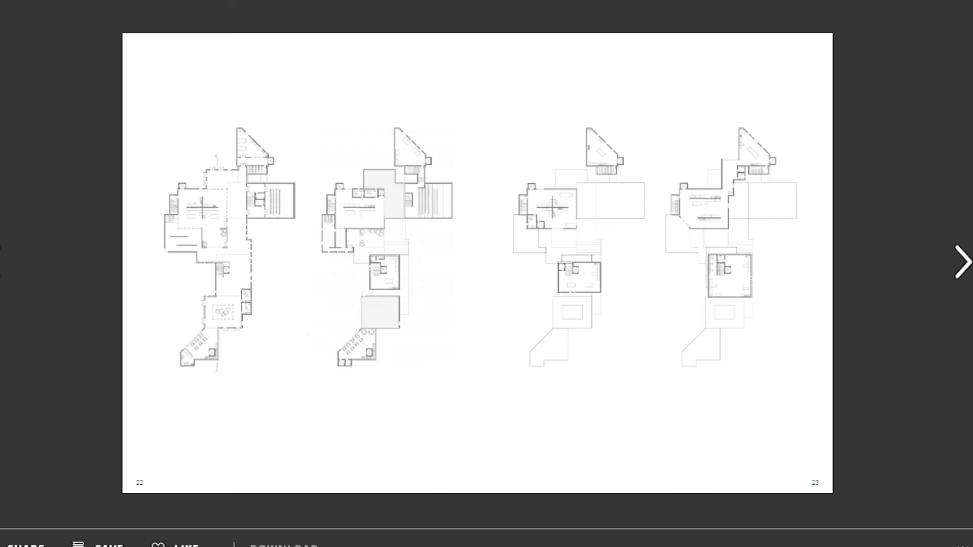
pyautogui.press('Right')
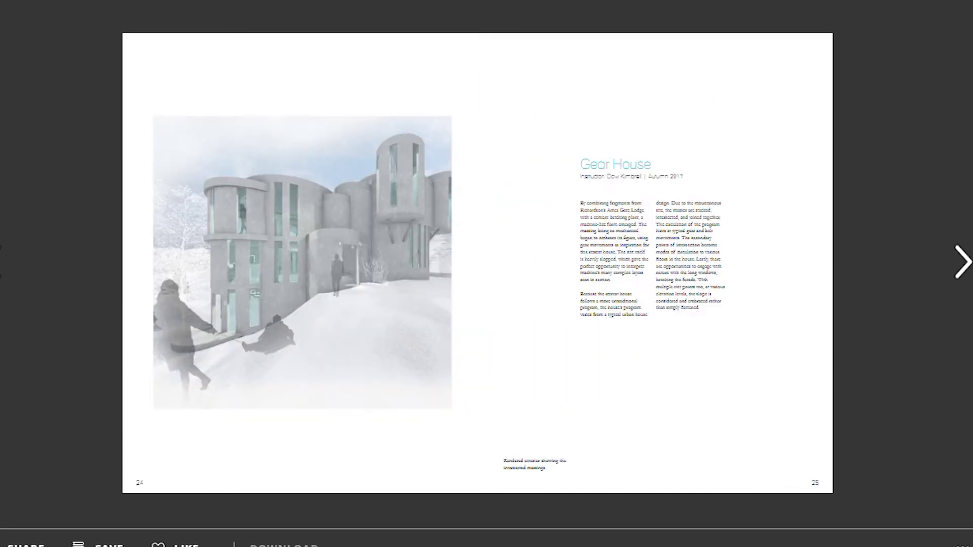
pyautogui.press('Right')
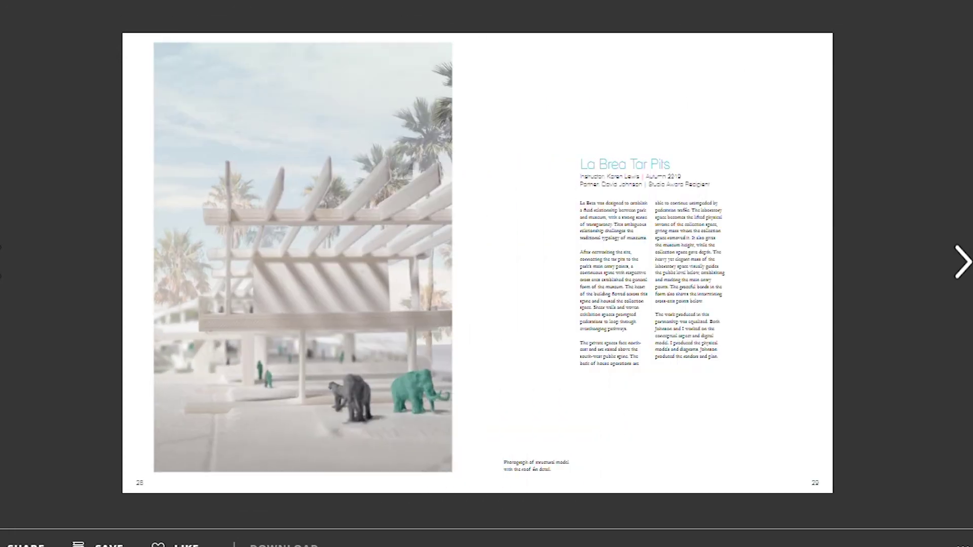
pyautogui.press('Right')
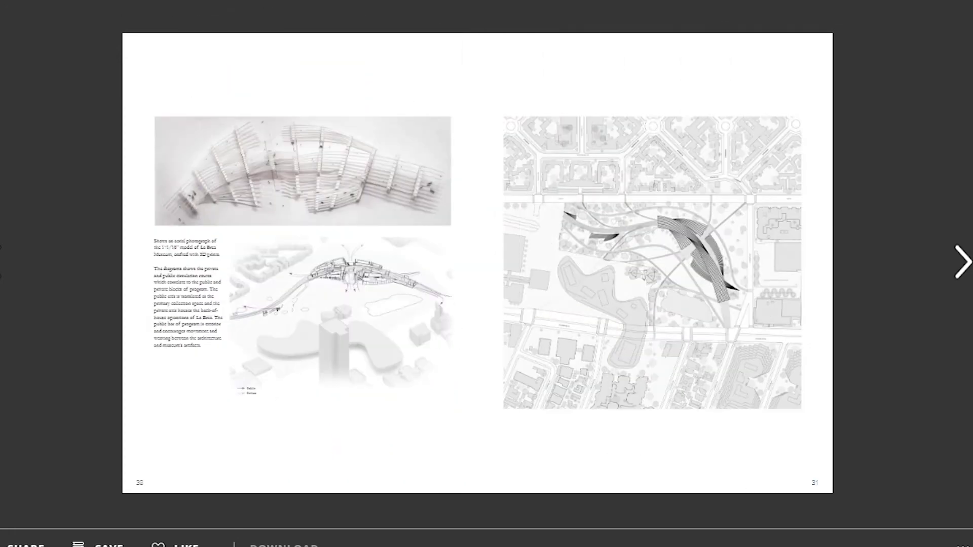
pyautogui.press('Right')
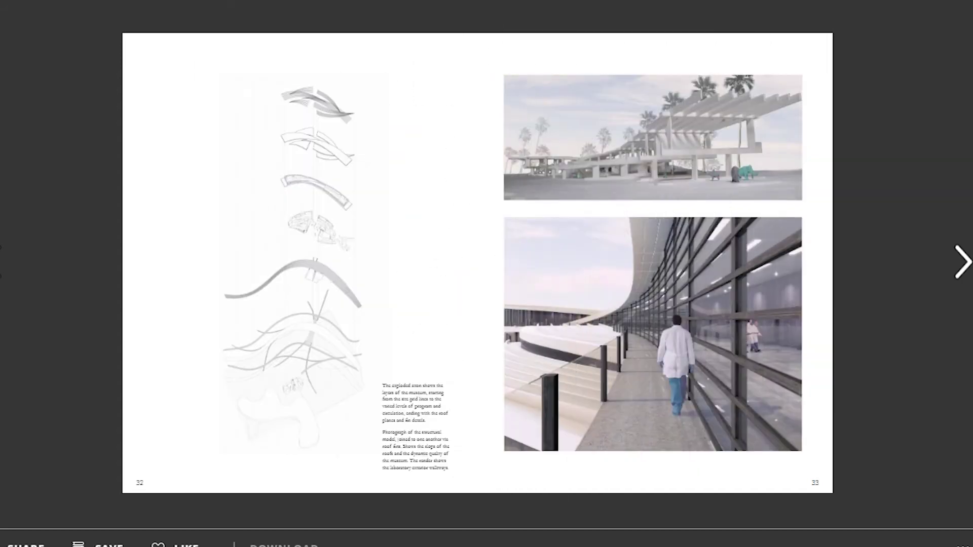
pyautogui.press('Right')
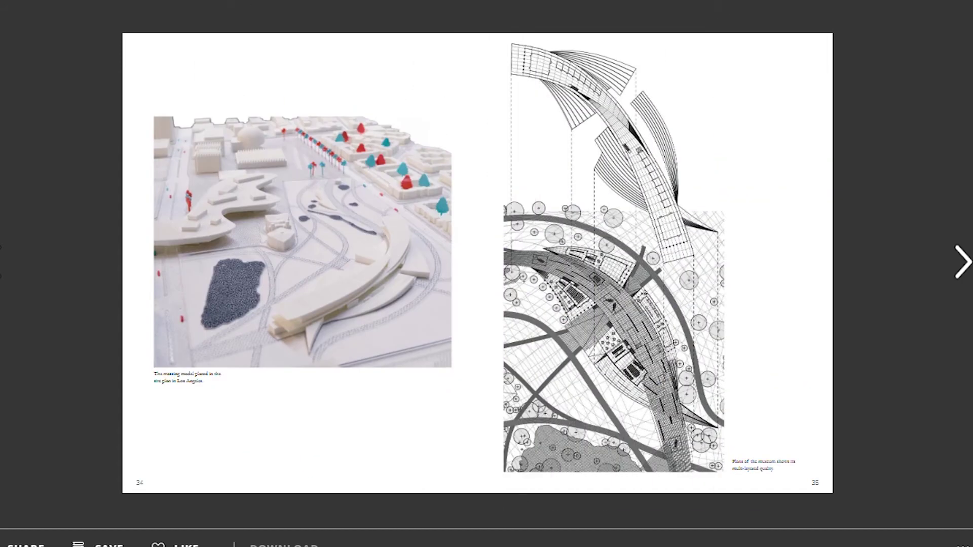
pyautogui.press('Right')
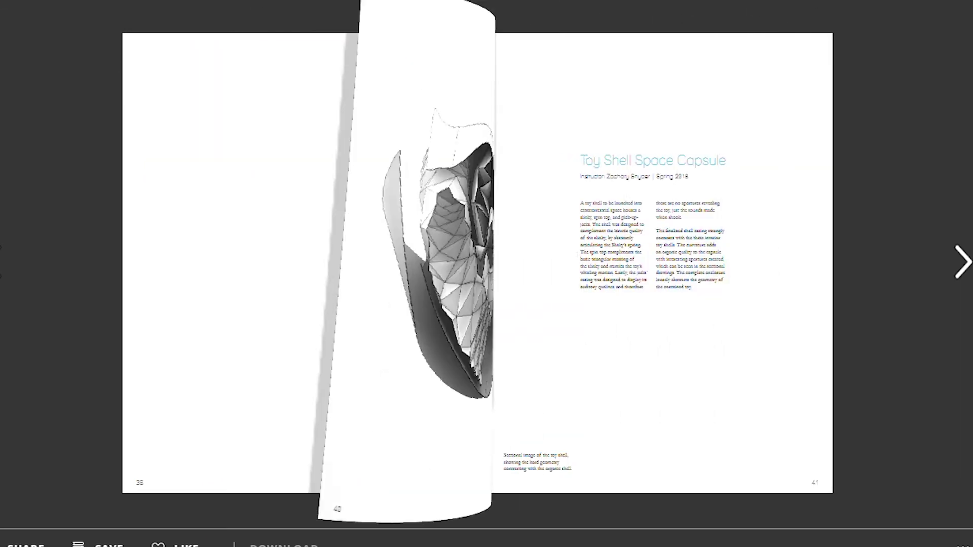
pyautogui.press('Right')
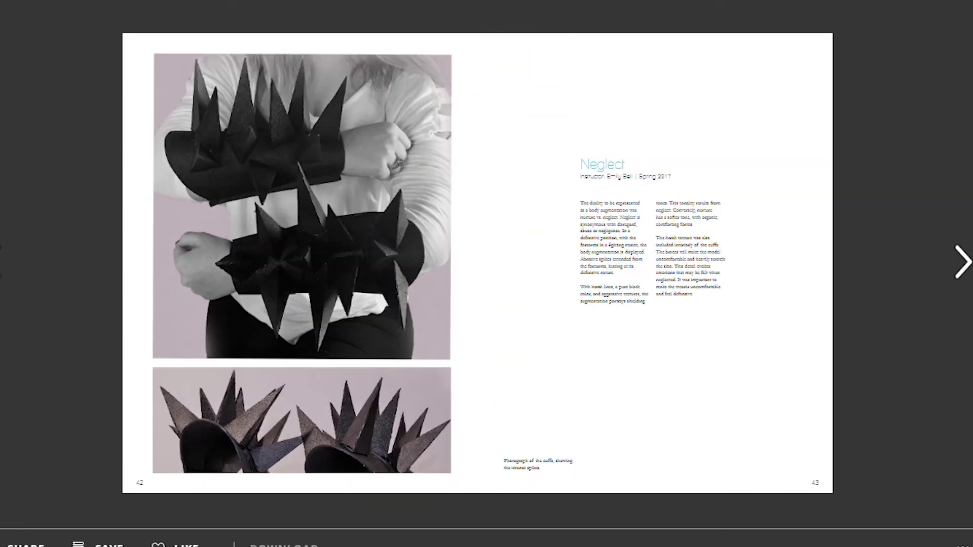
pyautogui.press('Right')
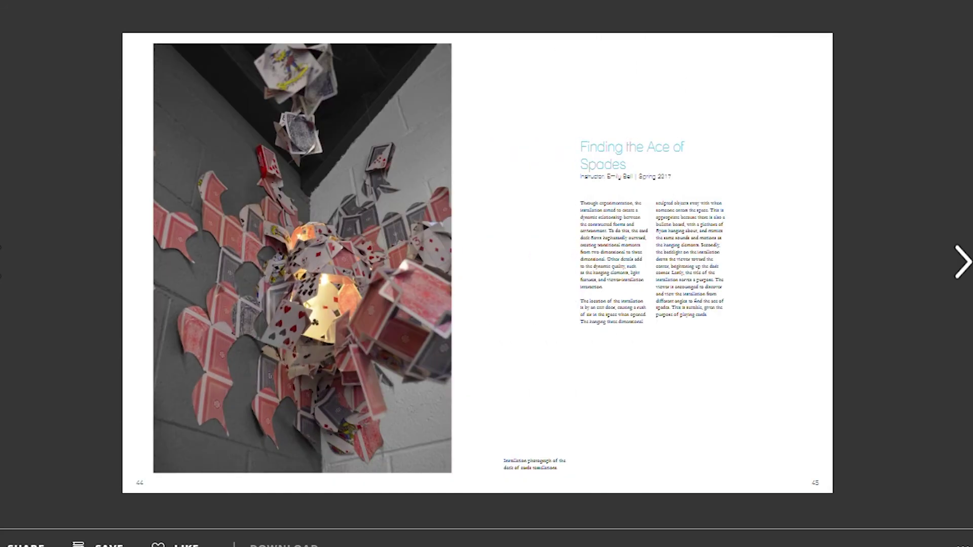
pyautogui.press('Right')
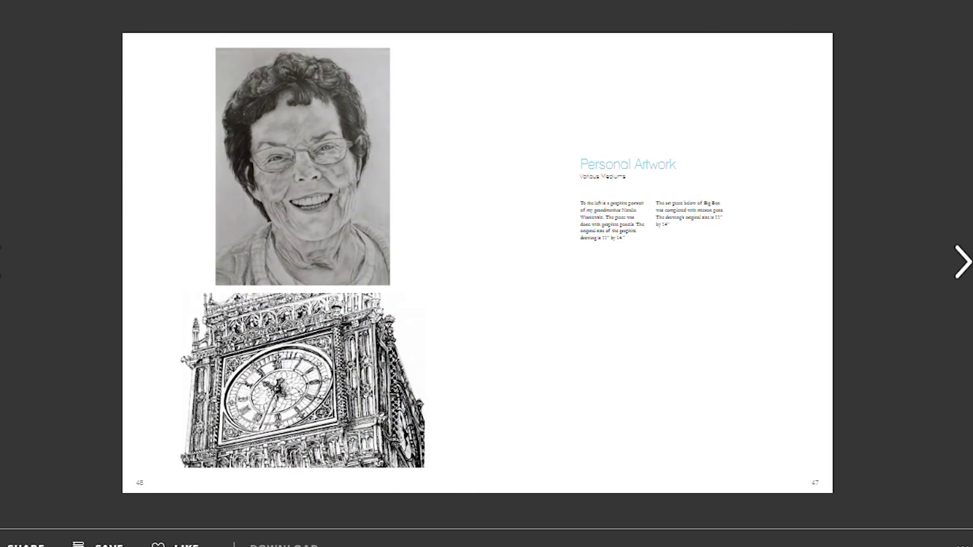